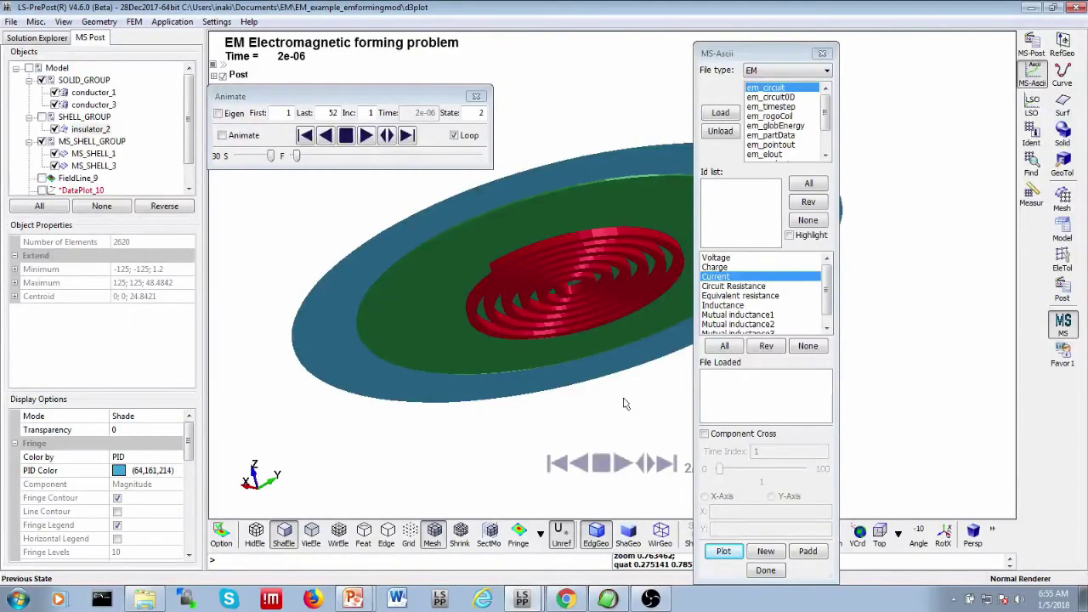
- Hide the insulator_2 die so the spiral coil and the workpiece can be inspected
mouse_move(624, 403)
middle_mouse_down("shift")
mouse_move(595, 423)
mouse_move(606, 361)
mouse_move(598, 389)
middle_mouse_up("shift")
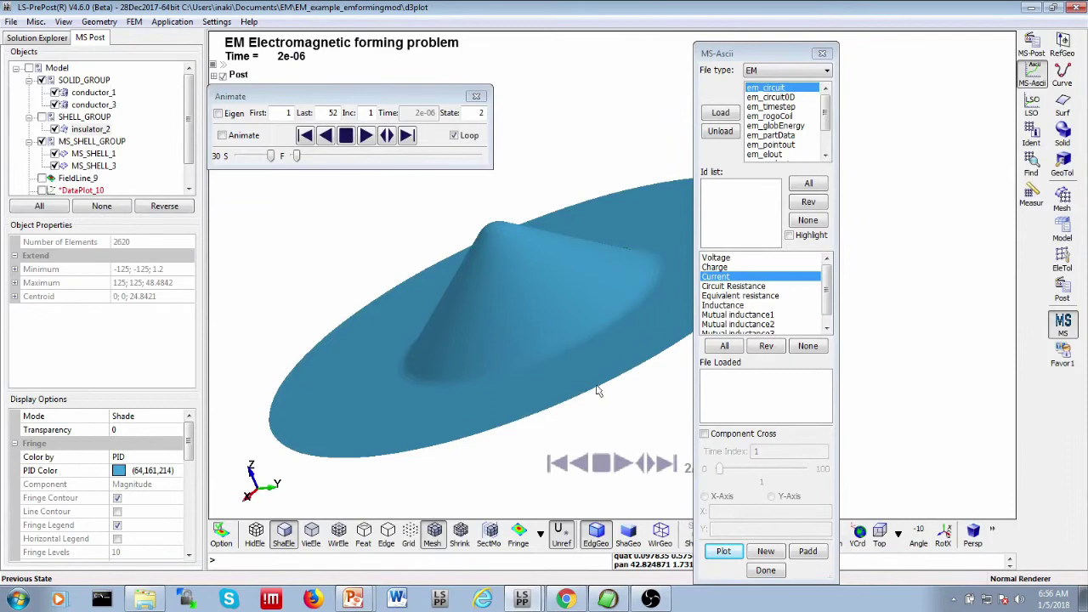
left_click_drag(589, 384, 540, 206, "shift")
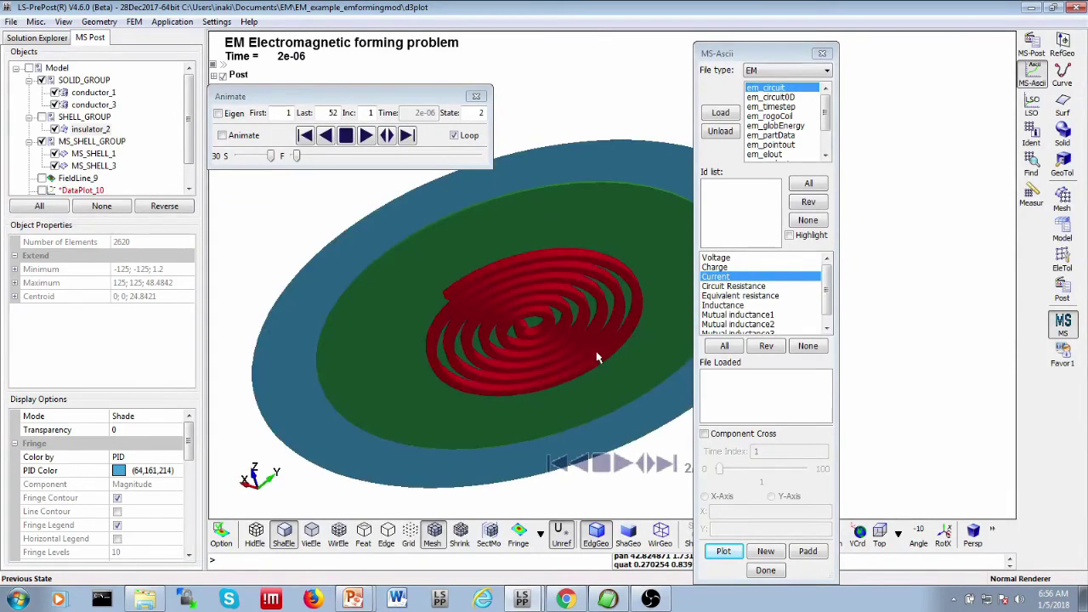
right_click_drag(605, 358, 552, 276, "shift")
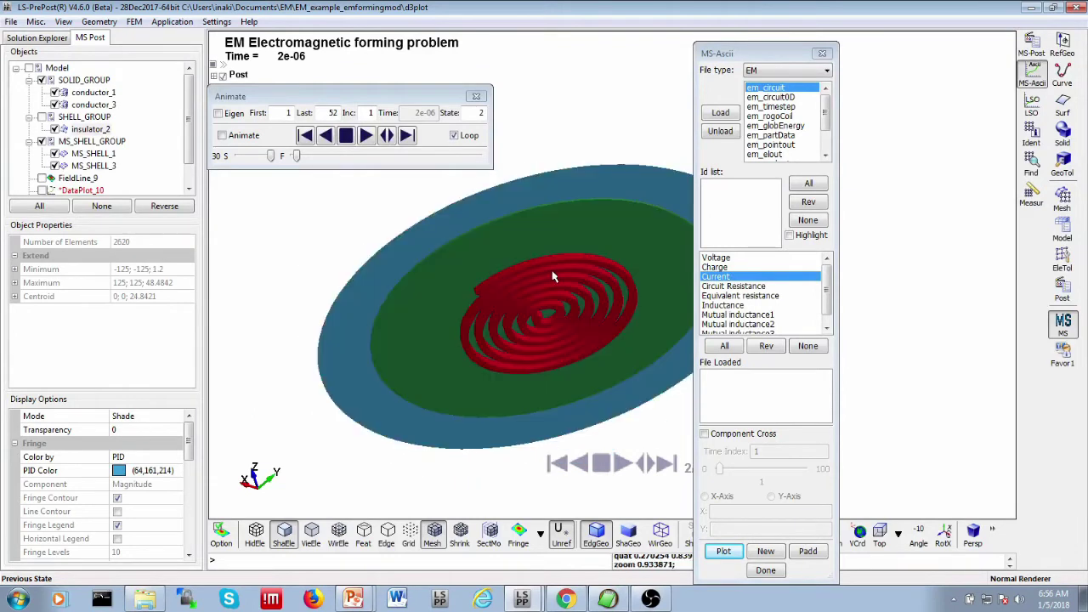
mouse_move(553, 276)
left_mouse_down("shift")
mouse_move(550, 343)
mouse_move(633, 388)
mouse_move(594, 344)
left_mouse_up("shift")
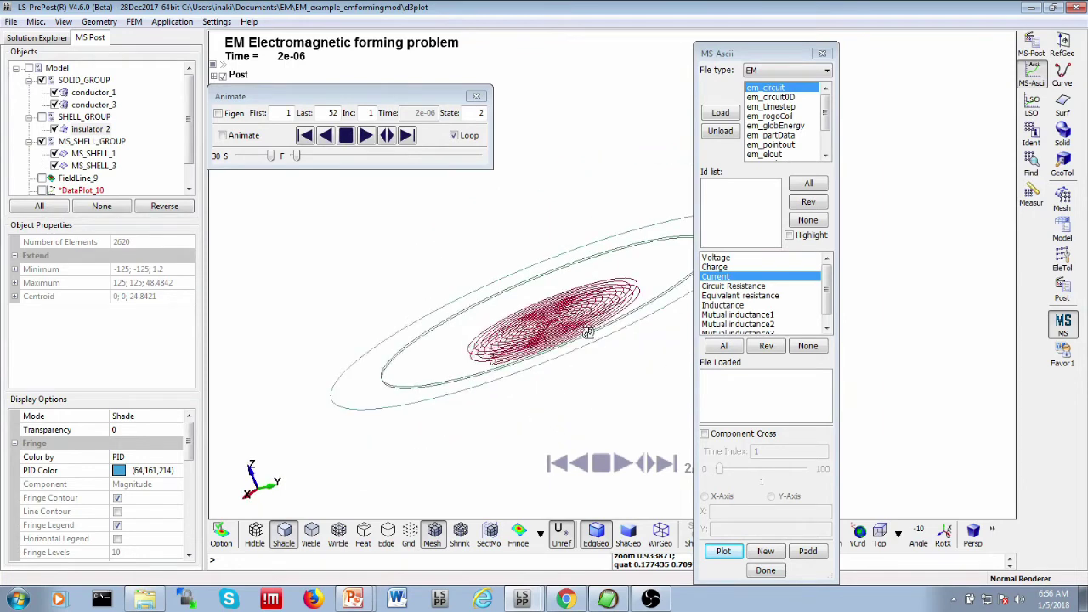
left_click(54, 129)
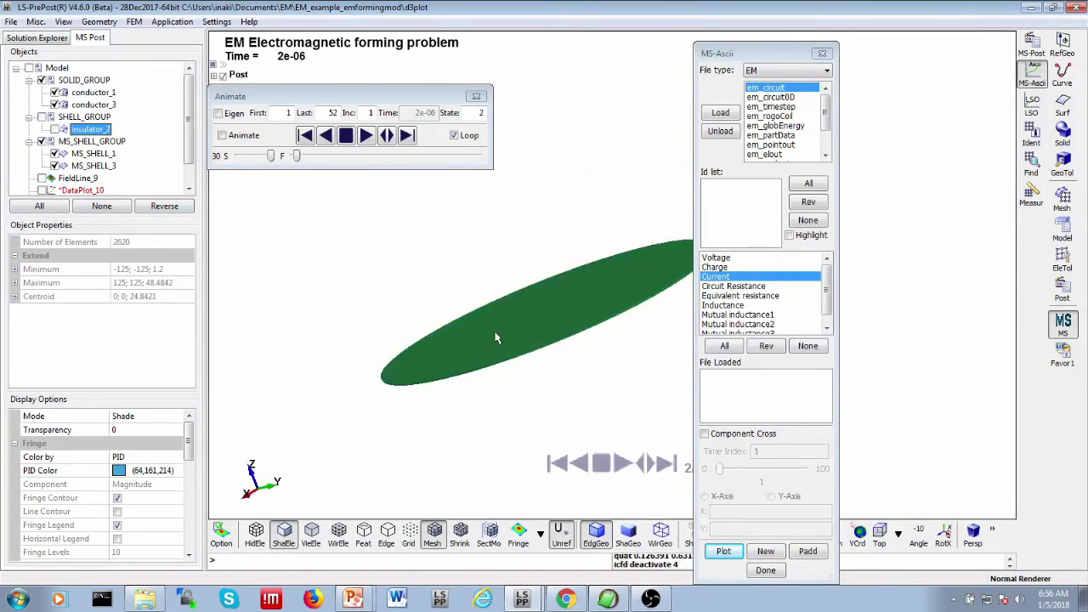
left_click_drag(600, 367, 613, 254, "shift")
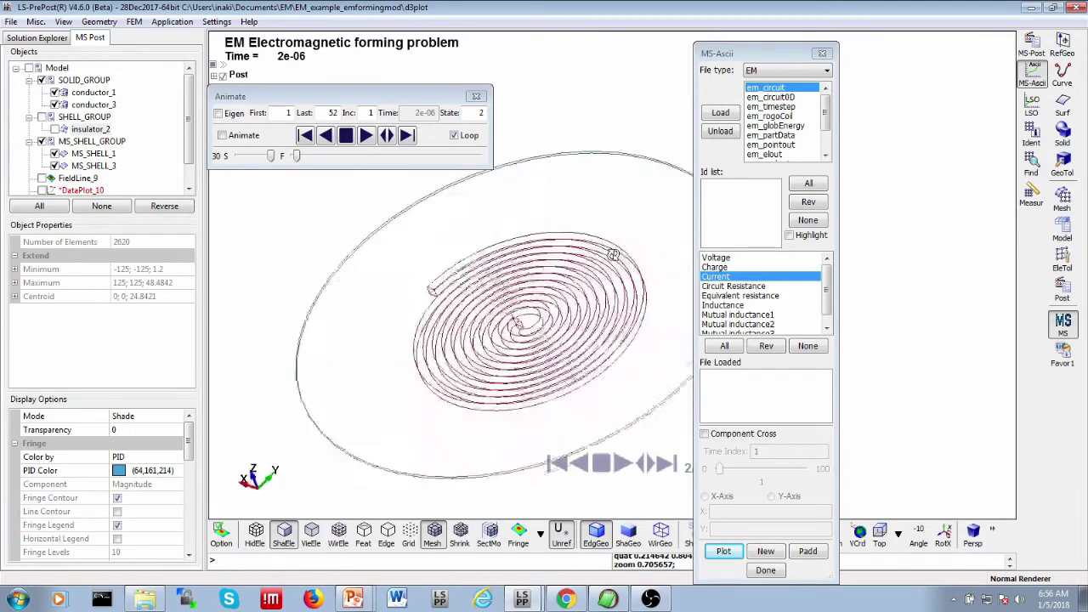
scroll(595, 268, "up", 3)
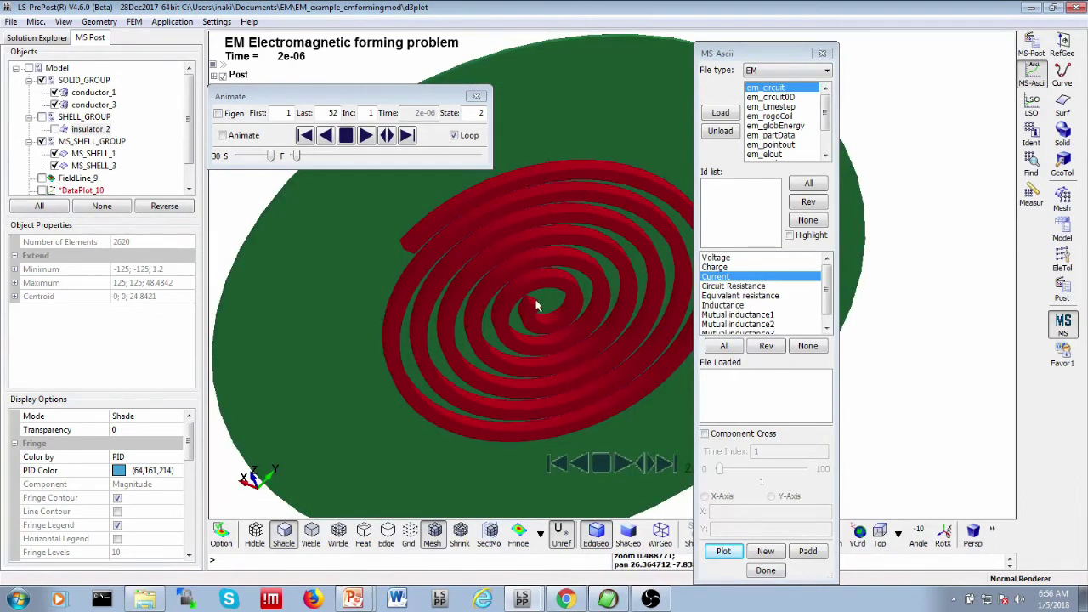
mouse_move(552, 226)
left_mouse_down("shift")
mouse_move(612, 412)
mouse_move(548, 276)
mouse_move(551, 329)
left_mouse_up("shift")
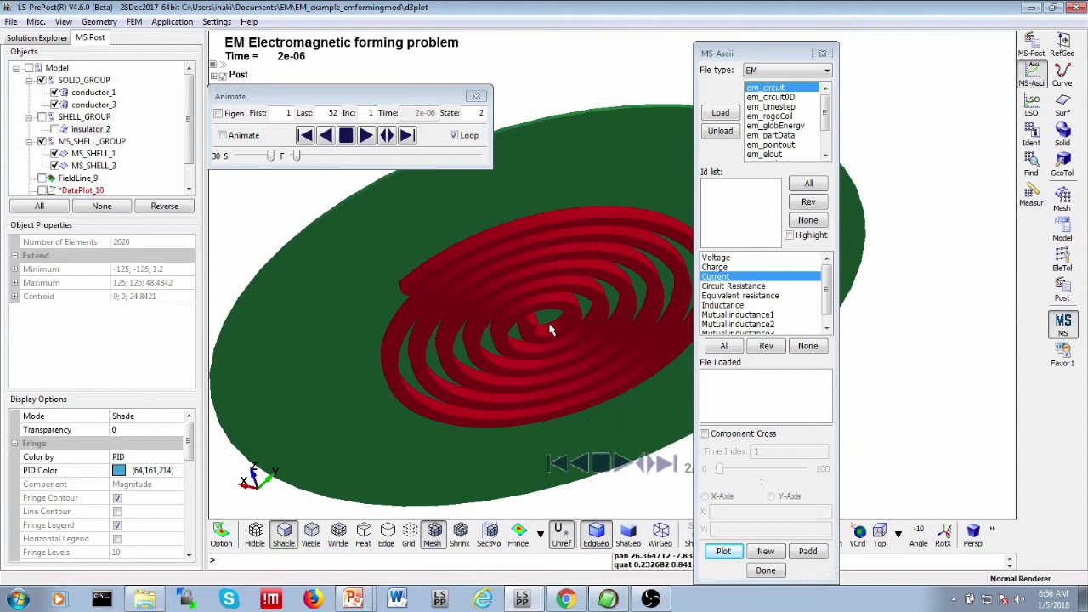
- Switch to EditPad Lite and examine the EM control, circuit and material cards in em.k
left_click(605, 599)
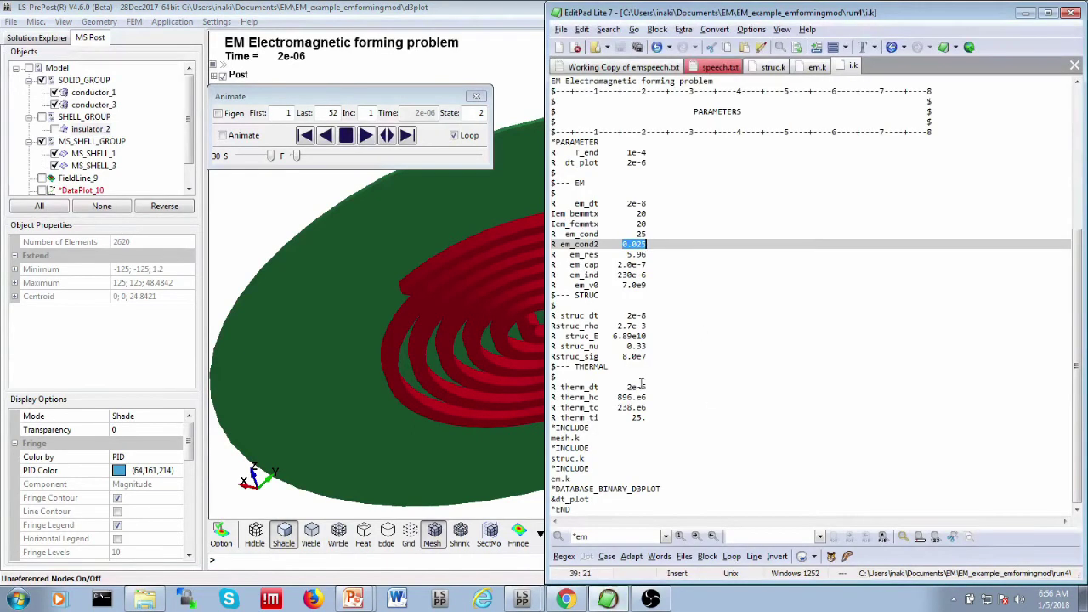
left_click(814, 67)
scroll(682, 267, "up", 3)
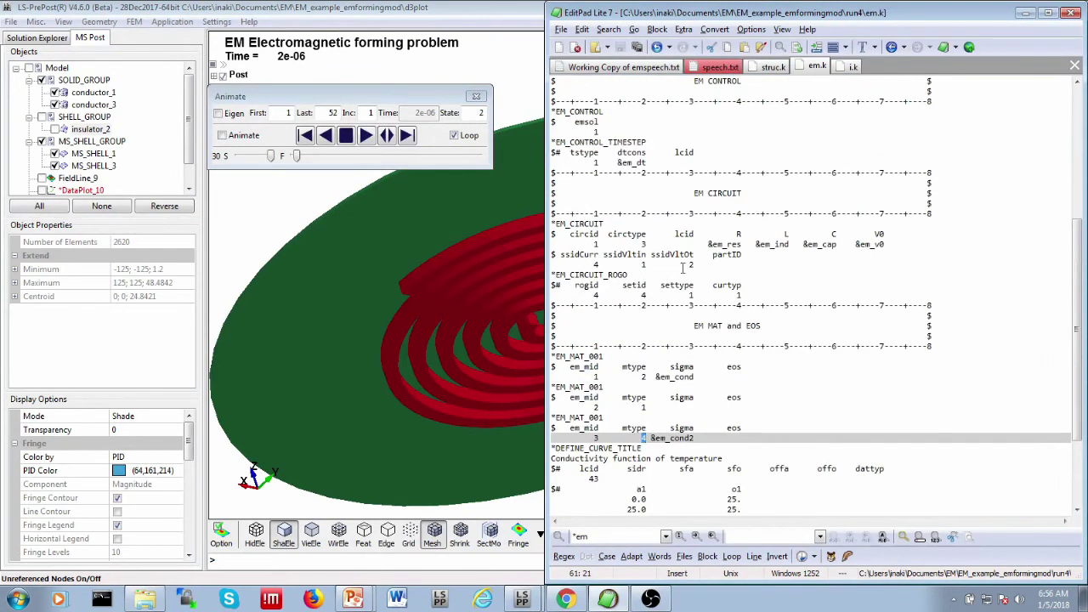
scroll(683, 267, "up", 5)
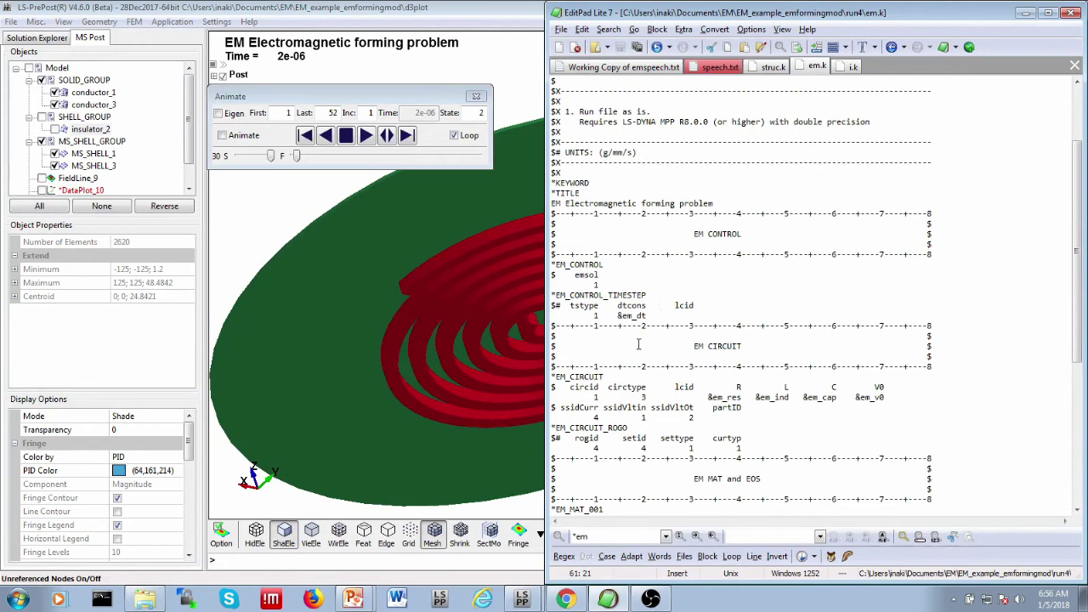
scroll(638, 343, "down", 7)
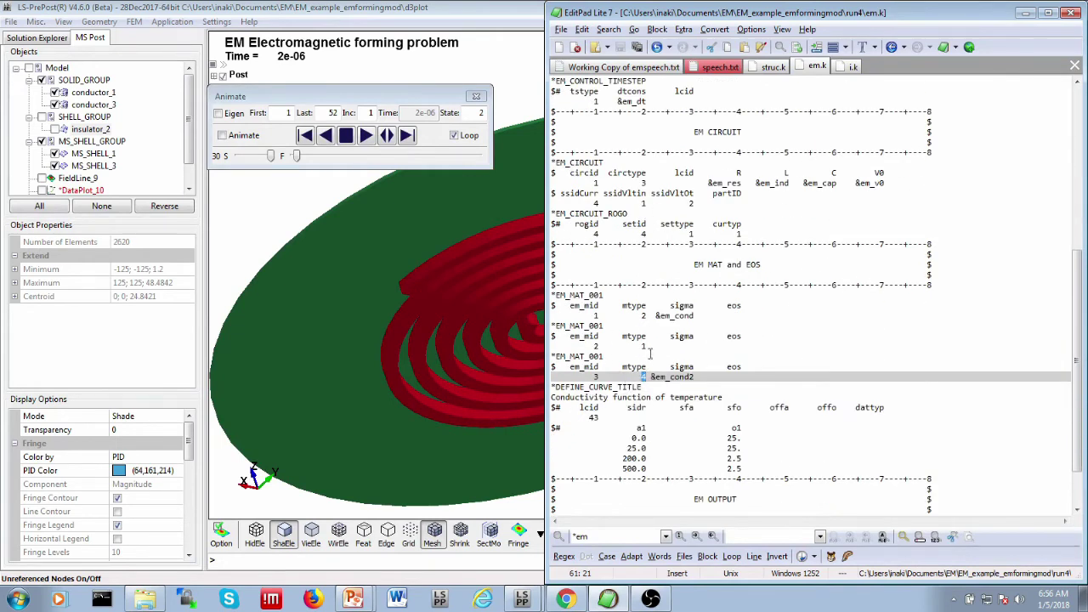
scroll(616, 317, "down", 1)
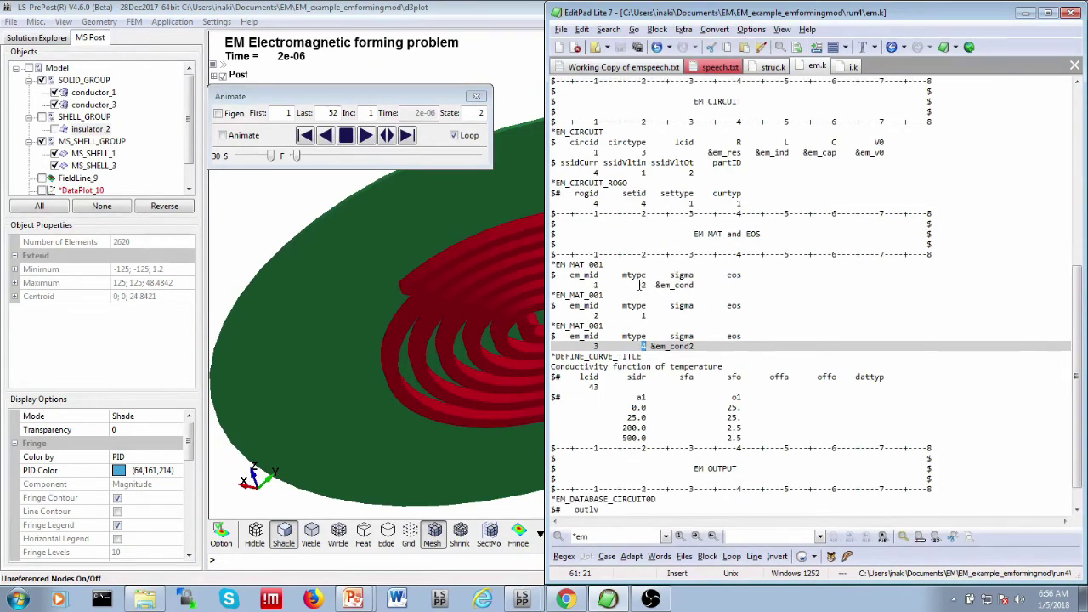
- Review the first EM_MAT_001 card's em_mid entry and highlight the whole EM_CIRCUIT card in em.k
key("Up")
key("Up")
key("Up")
key("Up")
key("Up")
key("Up")
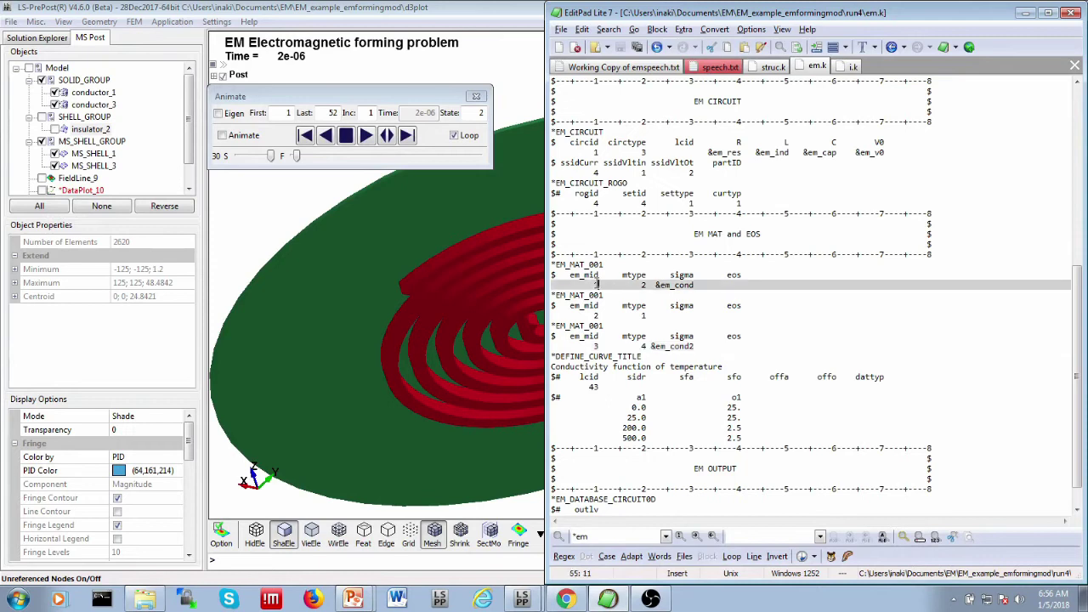
key("shift+Right")
key("ctrl+c")
left_click(691, 172)
key("ctrl+v")
left_click_drag(695, 173, 561, 134)
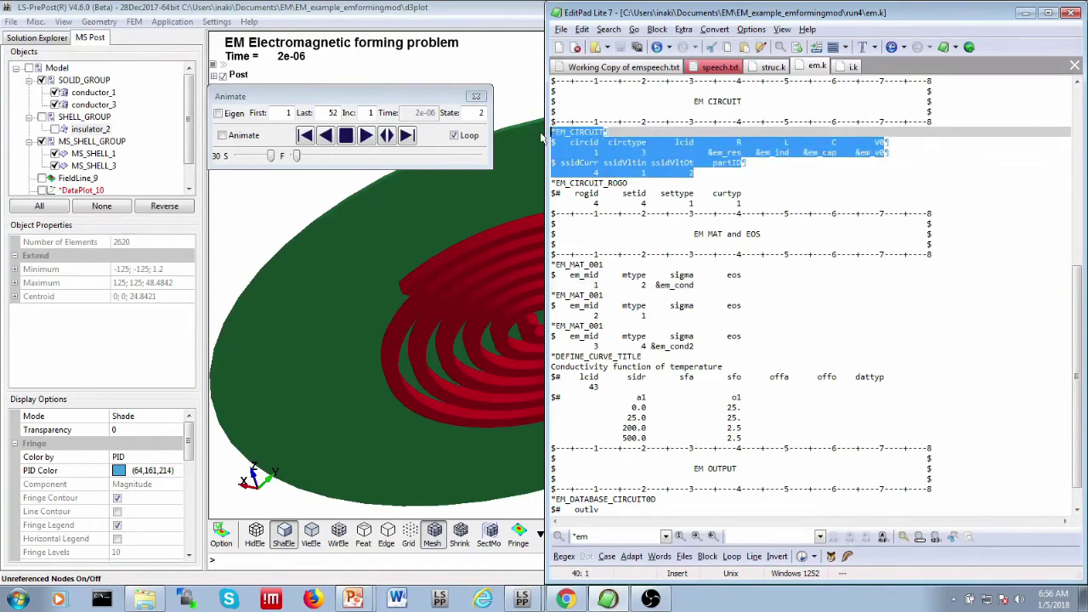
left_click(608, 253)
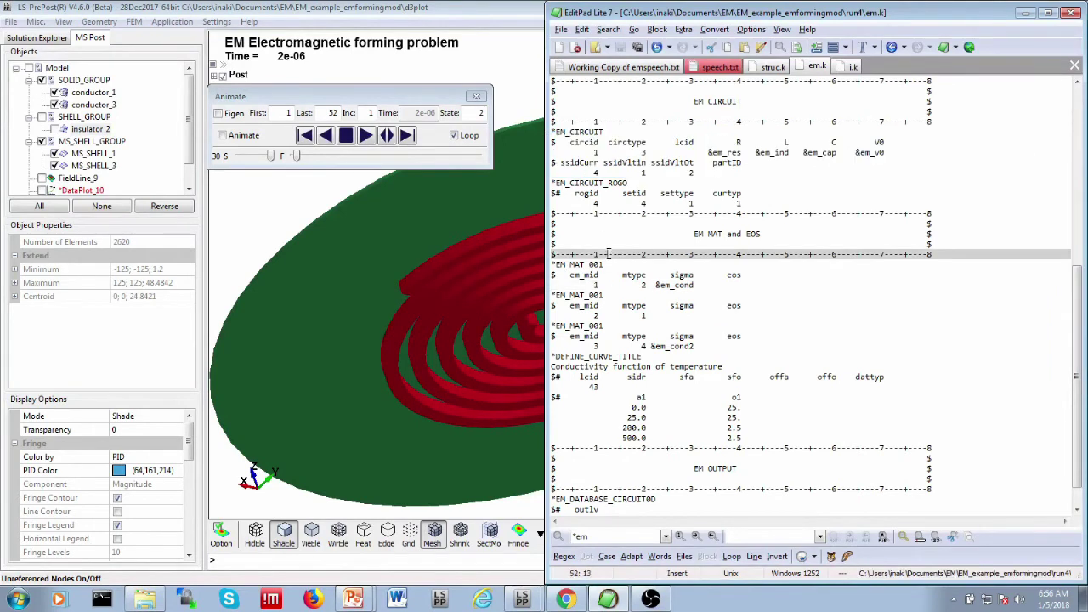
- Check the mtype of the third EM_MAT_001 card and examine the part and material definitions in struc.k
left_click(644, 346)
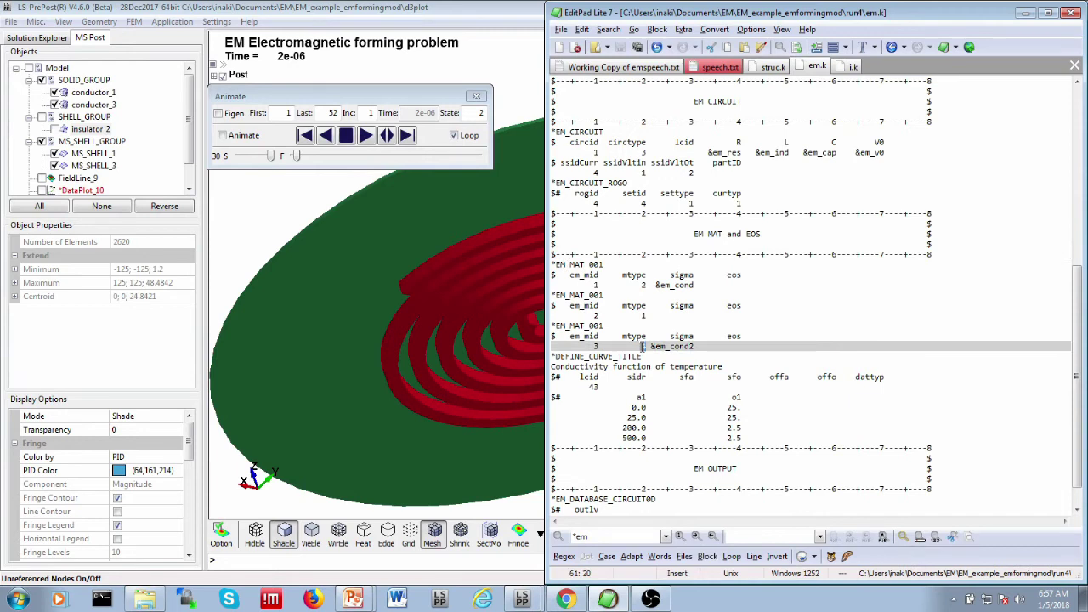
double_click(643, 346)
left_click(642, 181)
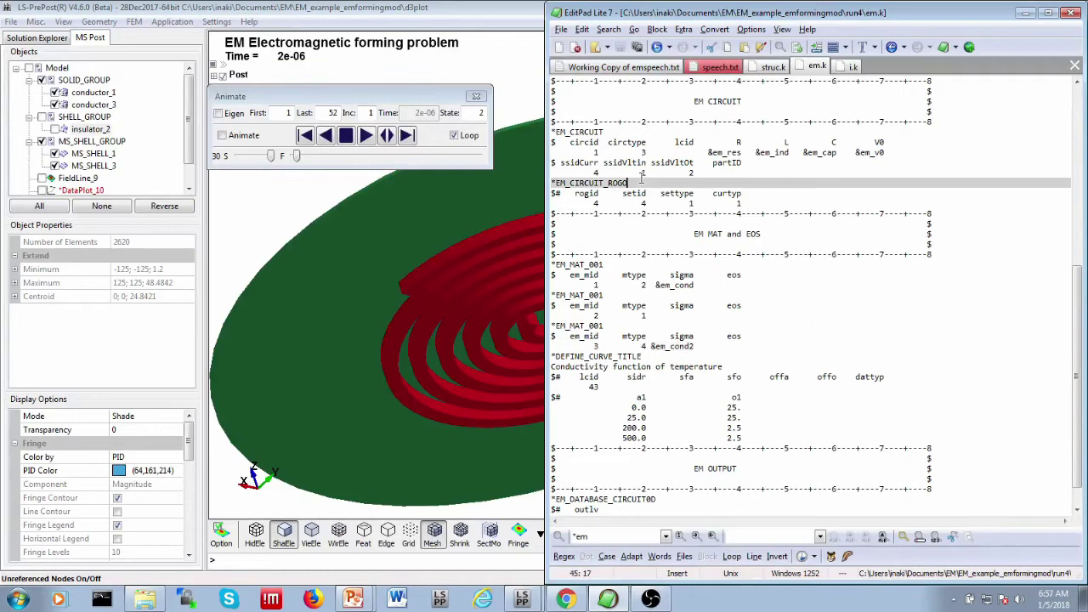
left_click(771, 67)
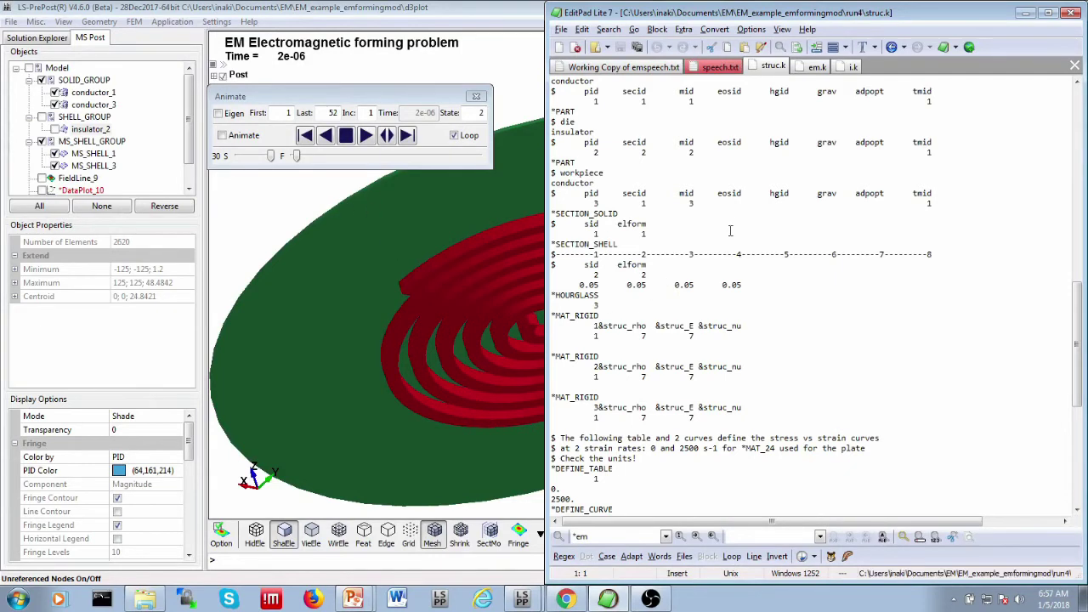
- Switch back to LS-PrePost and show only the MS_SHELL_1 and MS_SHELL_3 parts
key("alt+Tab")
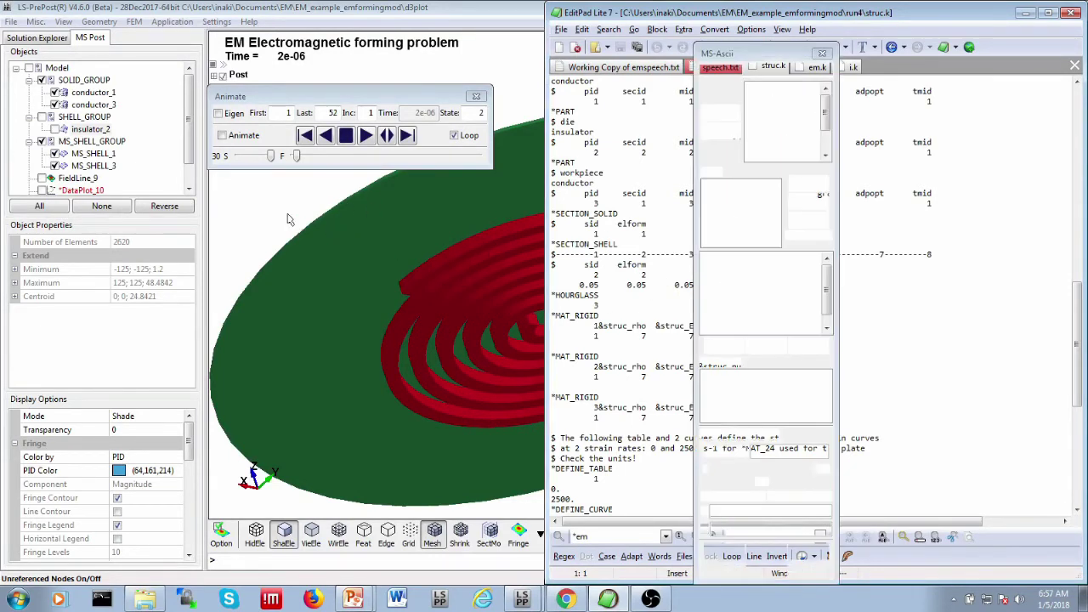
mouse_move(510, 357)
left_mouse_down()
mouse_move(608, 418)
mouse_move(605, 247)
mouse_move(612, 308)
left_mouse_up()
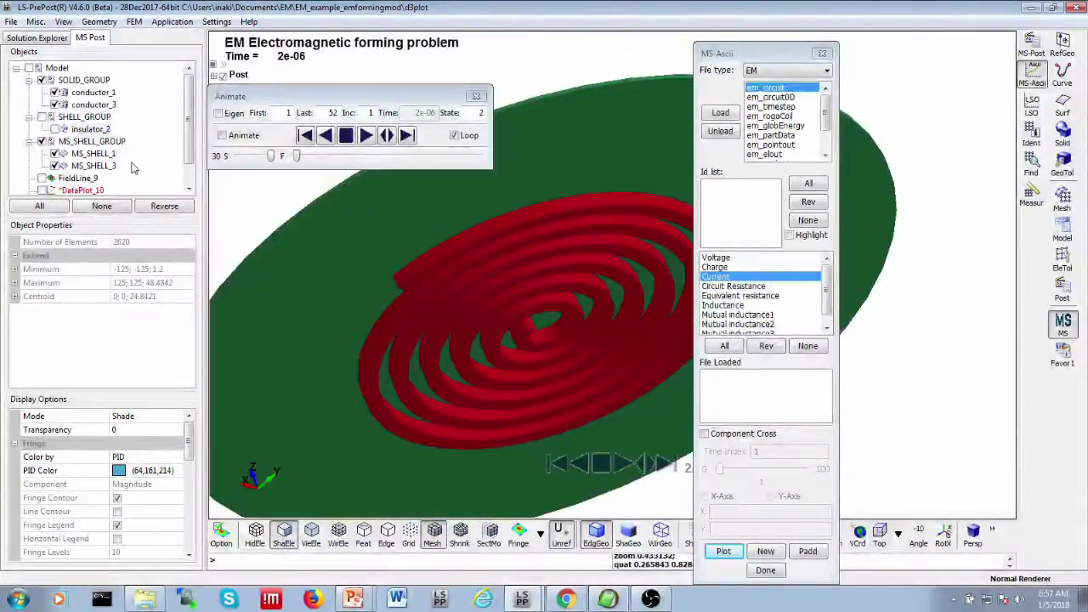
scroll(185, 185, "down", 1)
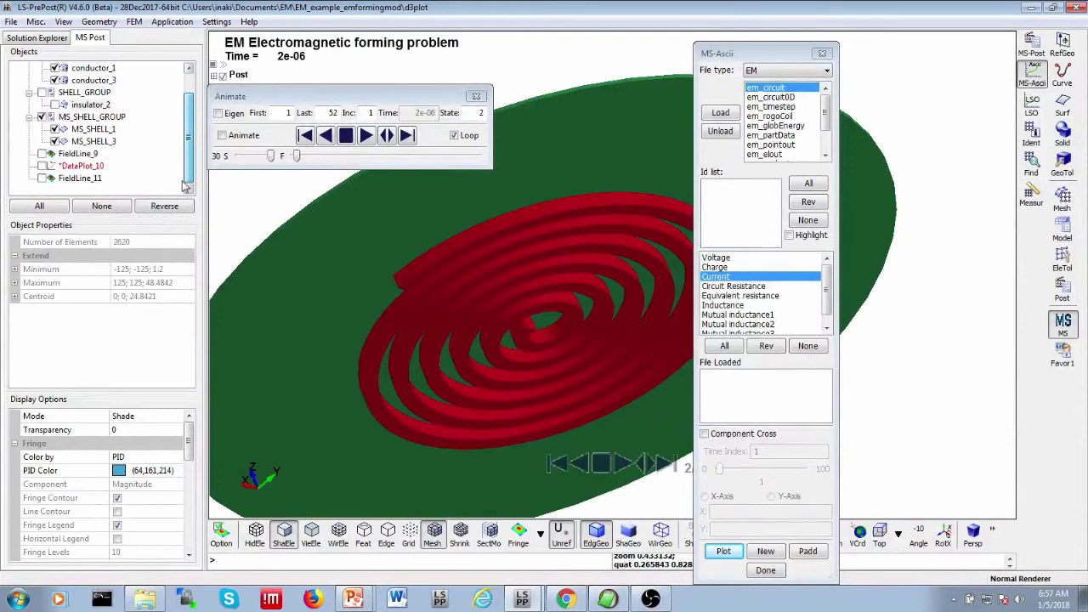
scroll(185, 185, "up", 1)
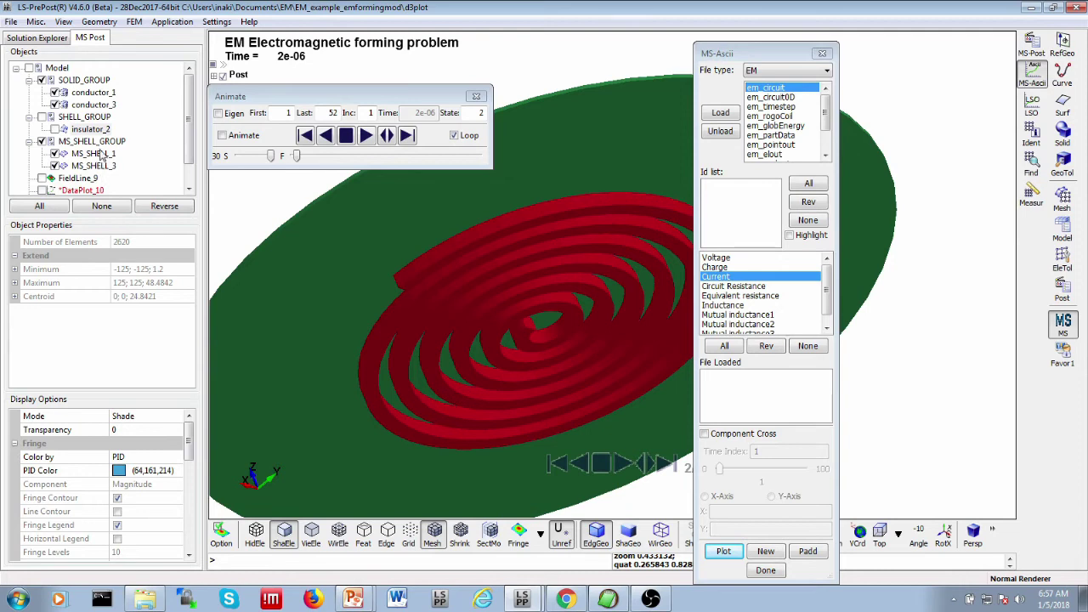
left_click(101, 206)
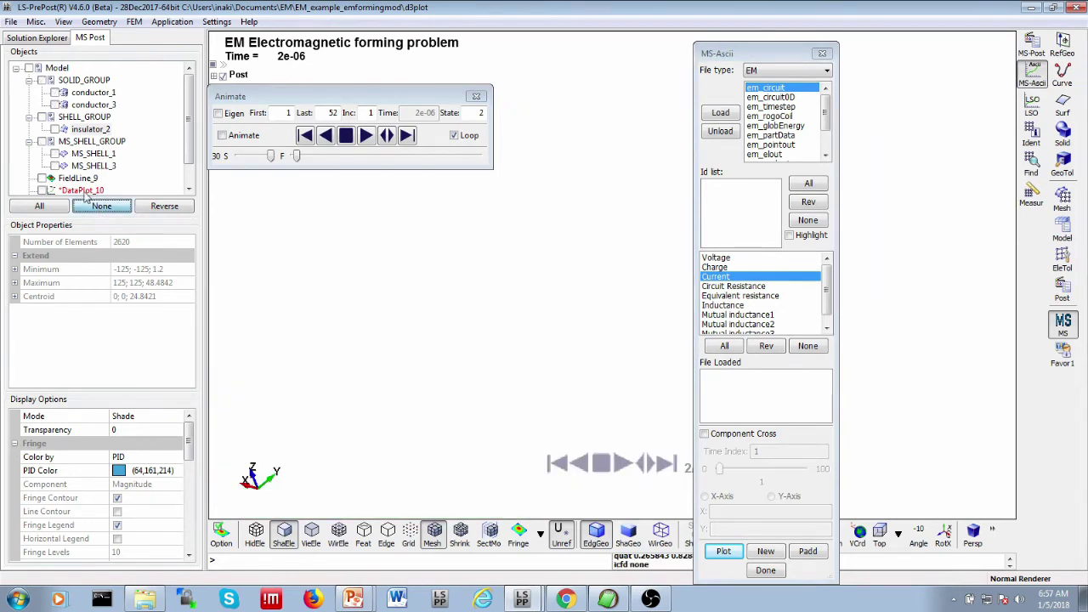
left_click(55, 154)
left_click(56, 166)
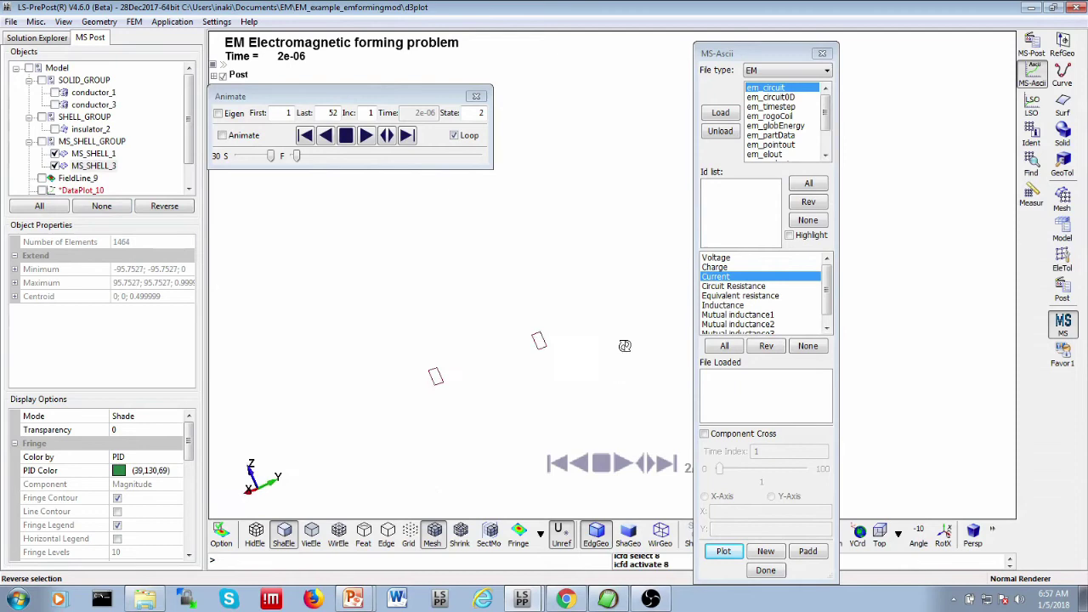
- Set the display mode of the MS_SHELL_3 workpiece surface to Mesh
left_click_drag(568, 330, 601, 240, "shift")
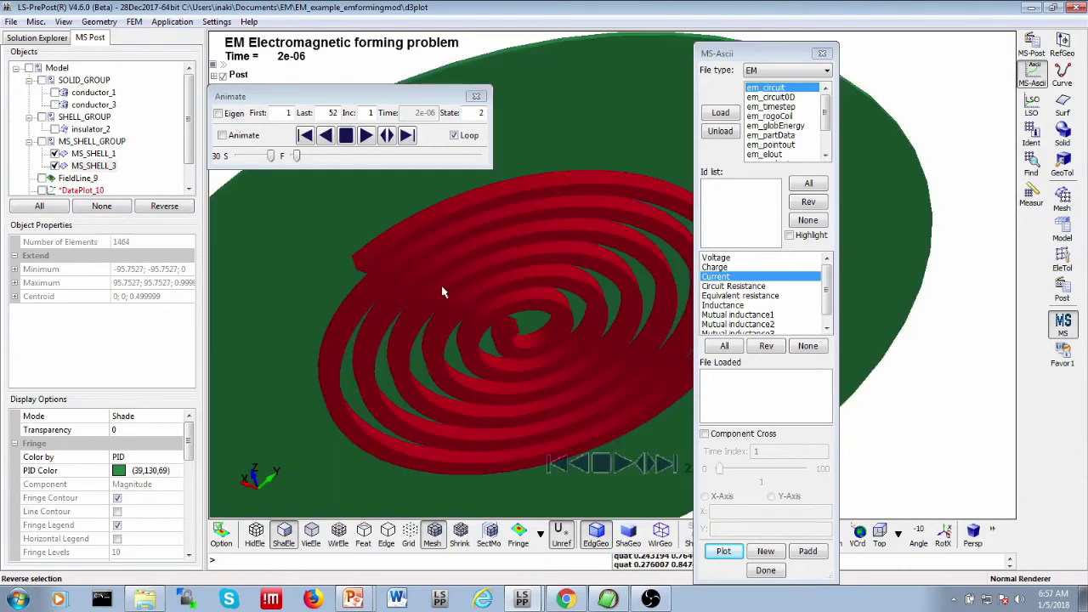
middle_click_drag(442, 291, 562, 246, "shift")
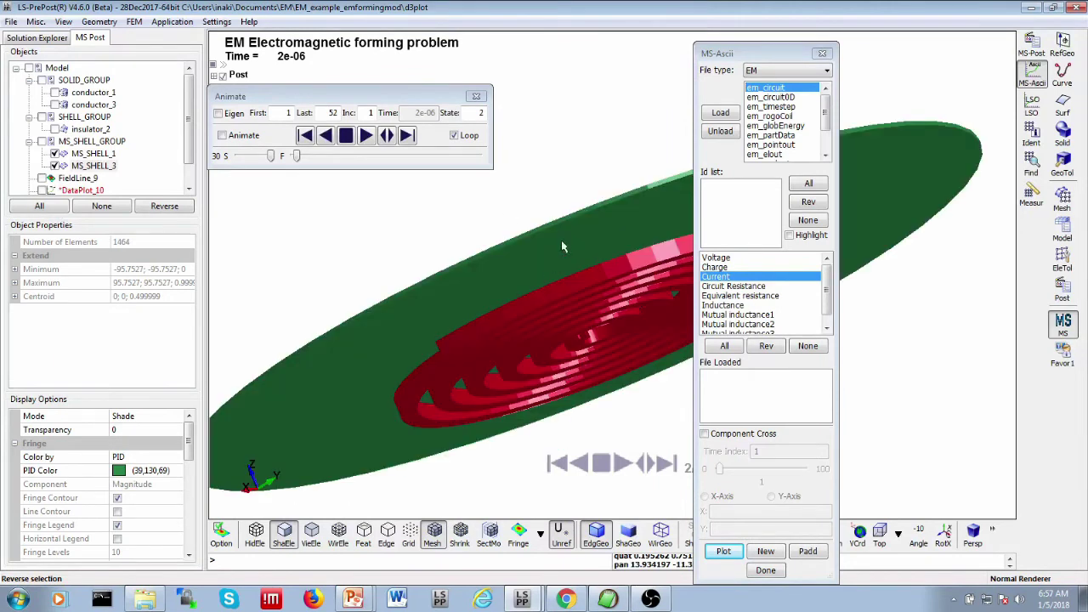
left_click_drag(562, 247, 605, 243, "shift")
middle_click_drag(571, 271, 592, 303, "shift")
left_click_drag(592, 304, 576, 189, "shift")
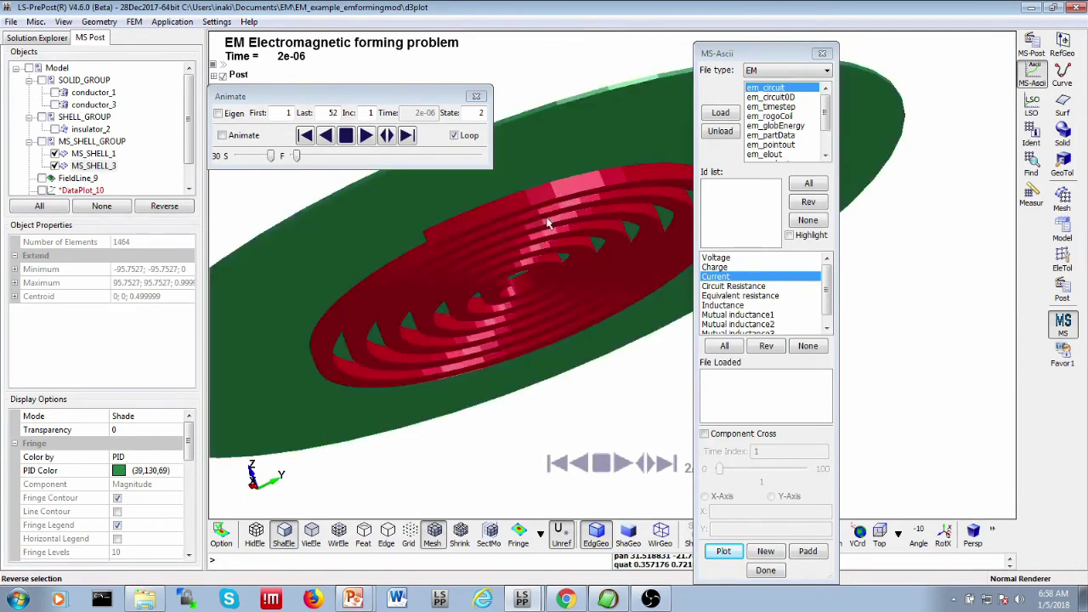
left_click(127, 416)
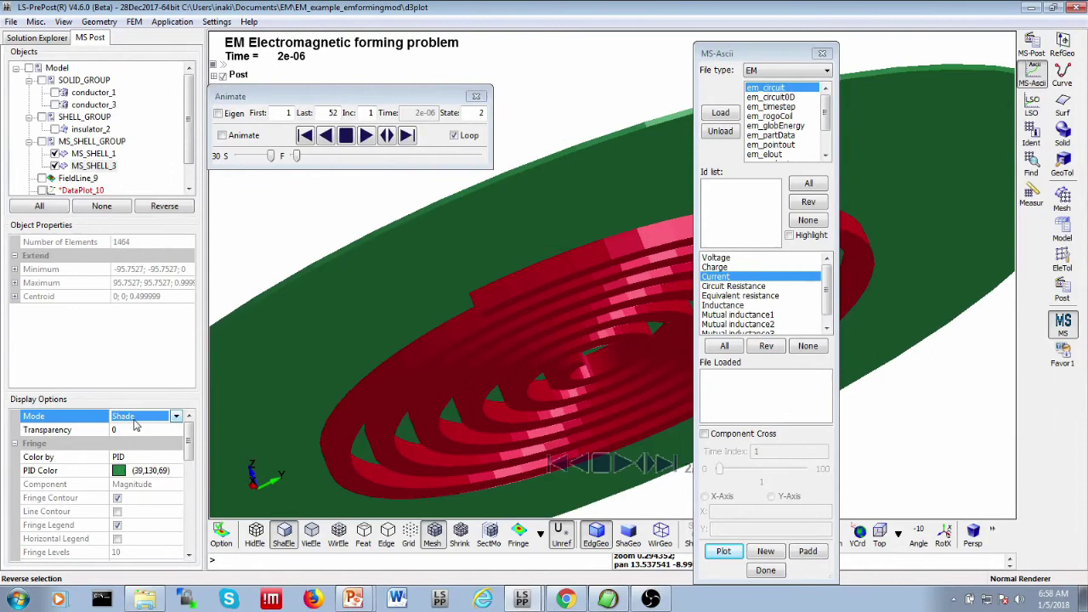
left_click(128, 415)
left_click(127, 460)
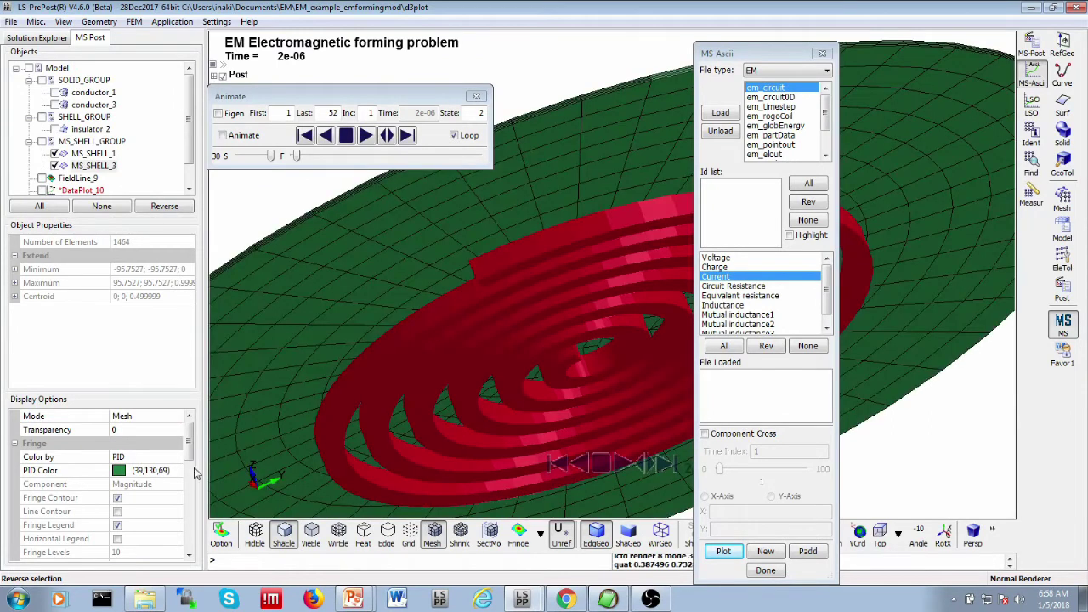
- Set the display mode of the MS_SHELL_1 coil surface to Mesh and inspect both meshes
left_click(93, 153)
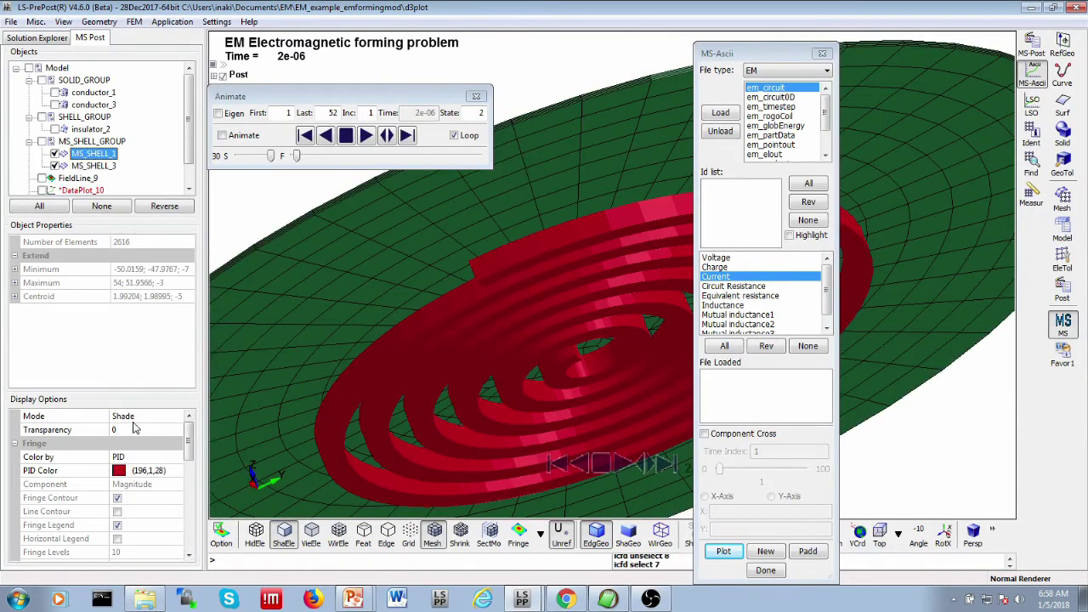
left_click(132, 415)
left_click(132, 416)
left_click(134, 460)
left_click_drag(384, 450, 498, 333, "shift")
middle_click_drag(499, 334, 561, 285, "shift")
mouse_move(561, 285)
left_mouse_down("shift")
mouse_move(539, 333)
mouse_move(450, 392)
mouse_move(583, 294)
mouse_move(599, 306)
mouse_move(510, 371)
mouse_move(607, 243)
mouse_move(549, 431)
left_mouse_up("shift")
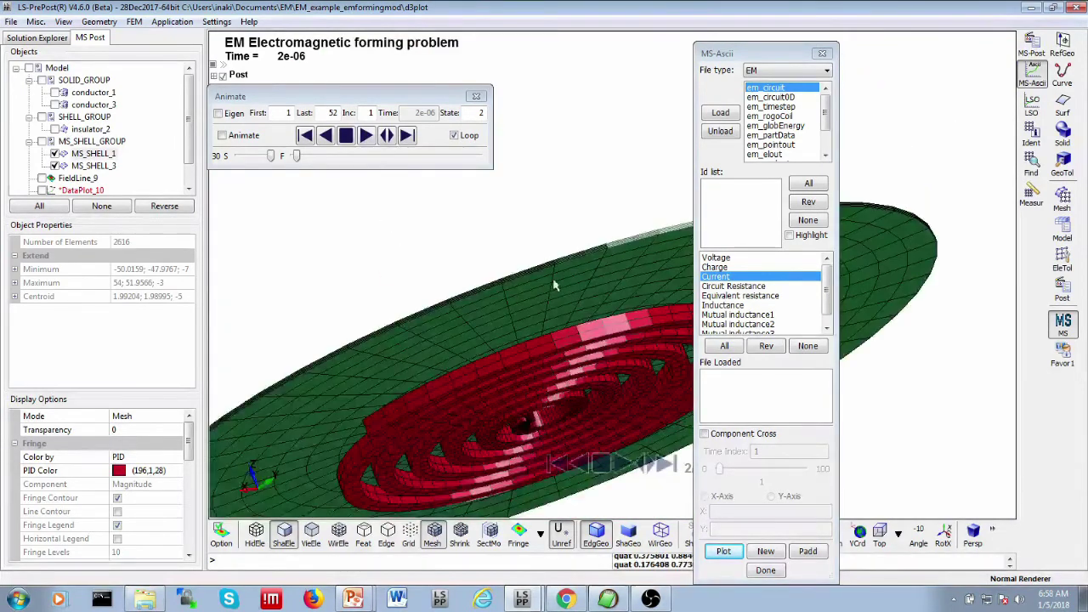
- Hide MS_SHELL_1 and MS_SHELL_3 and show the solid parts conductor_1 and conductor_3 instead
left_click(93, 165)
left_click(56, 165)
left_click(55, 153)
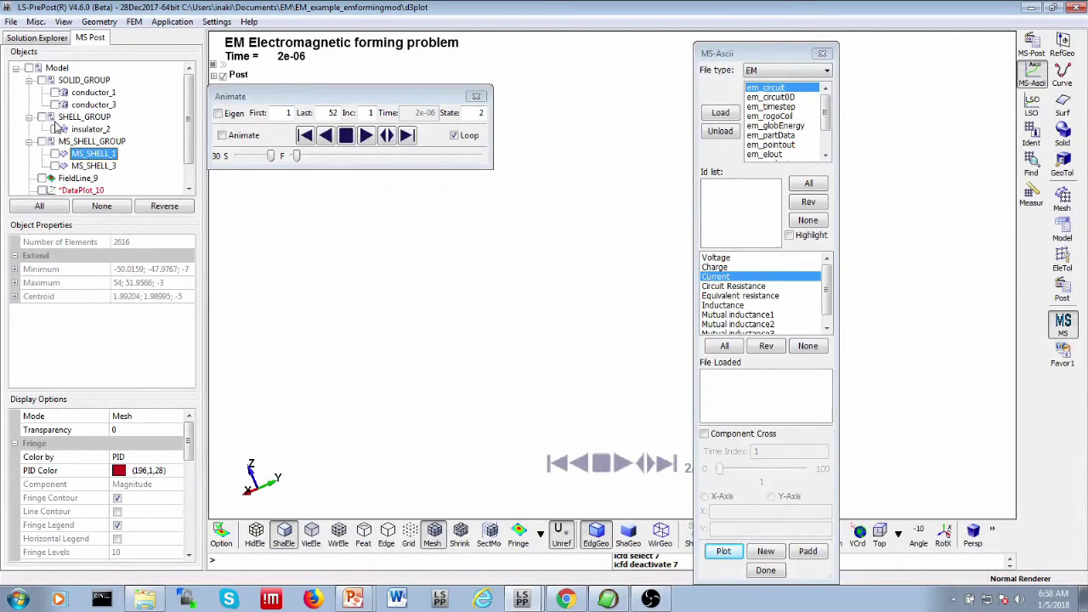
left_click(55, 104)
left_click(55, 92)
left_click_drag(586, 382, 592, 310, "shift")
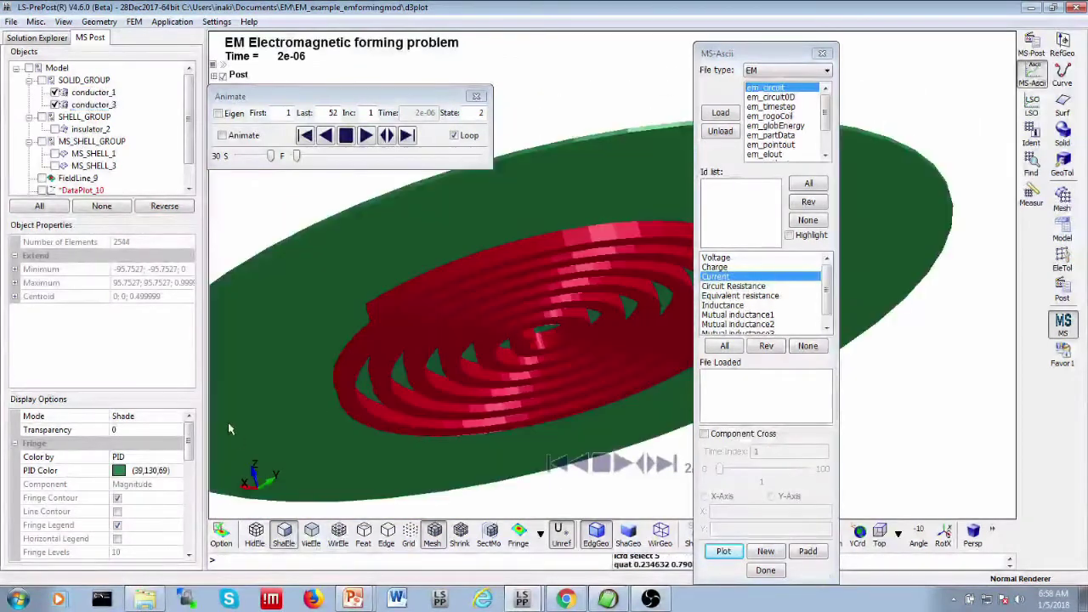
- Color the conductor_3 workpiece by Current density and inspect the fringe on the side facing the coil
left_click(164, 459)
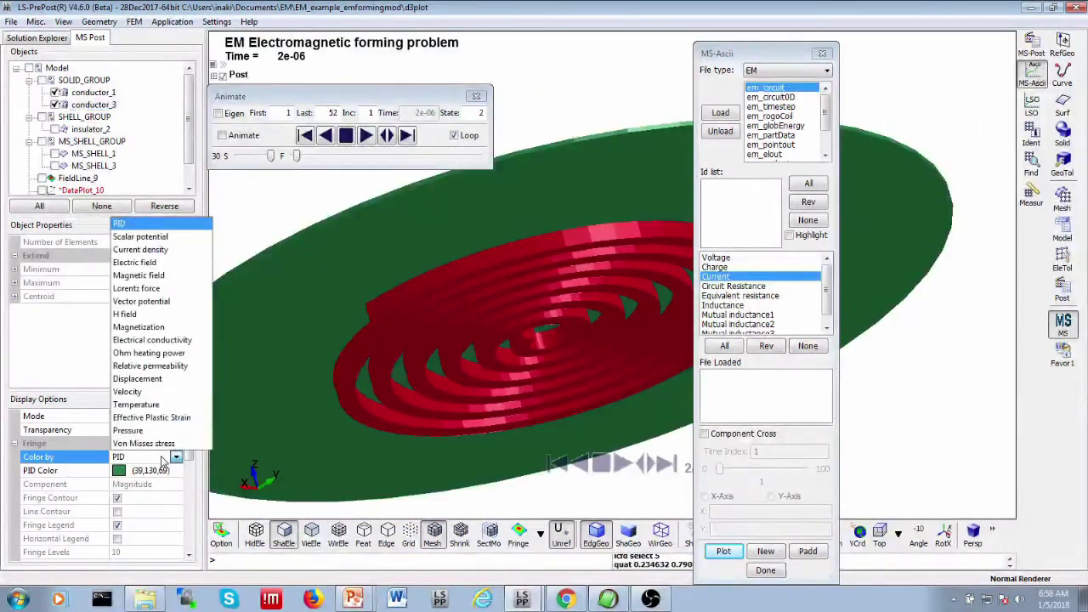
left_click(146, 250)
left_click_drag(548, 242, 598, 255)
mouse_move(558, 286)
left_mouse_down()
mouse_move(601, 245)
mouse_move(561, 323)
mouse_move(538, 339)
left_mouse_up()
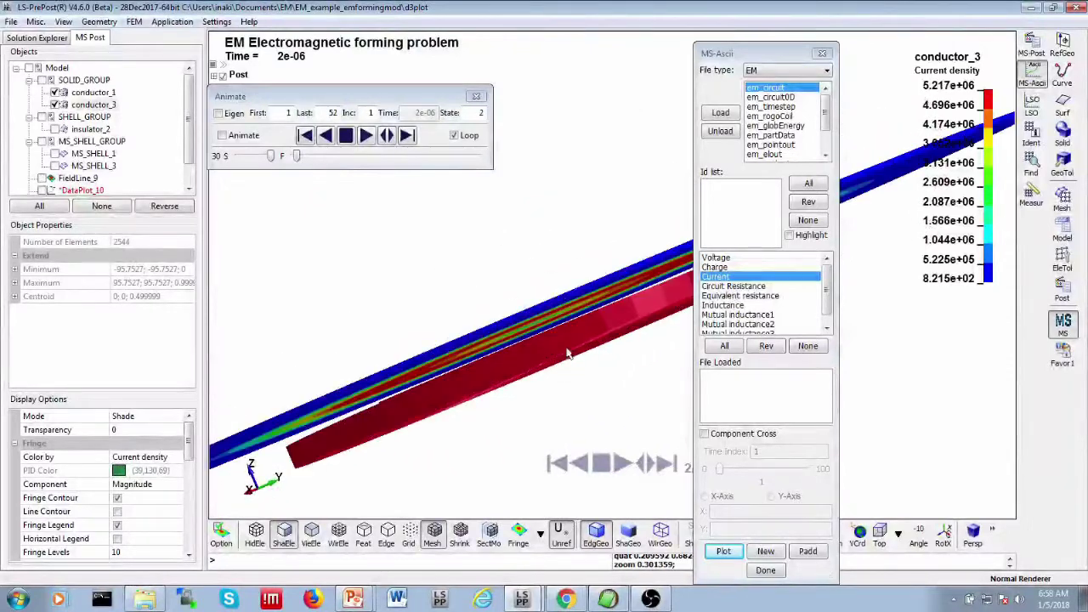
- Advance the results to state 5 at 8e-06 and inspect the workpiece's current density
left_click(407, 136)
left_click(407, 136)
left_click(407, 136)
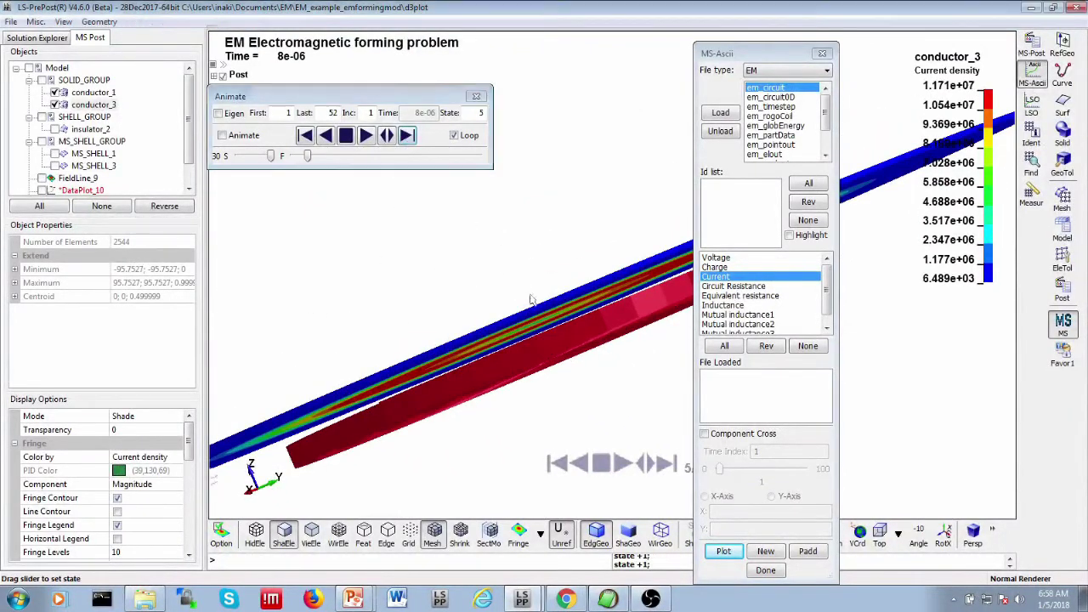
mouse_move(476, 281)
left_mouse_down()
mouse_move(552, 339)
mouse_move(612, 366)
mouse_move(404, 288)
left_mouse_up()
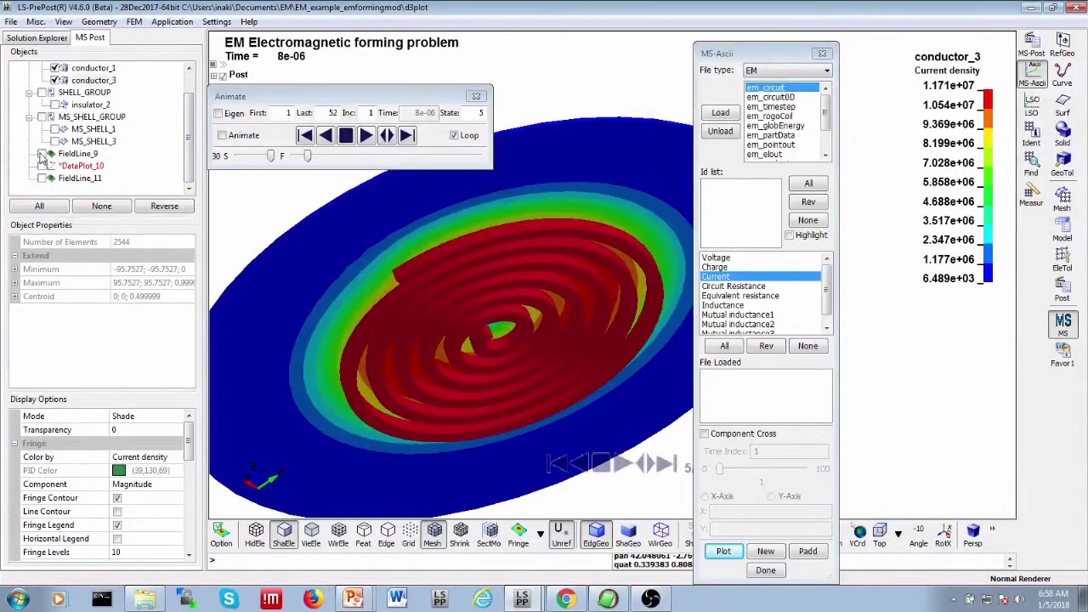
- Show FieldLine_9 and examine its magnetic field lines around the coil edge and the workpiece
left_click(42, 153)
left_click(41, 154)
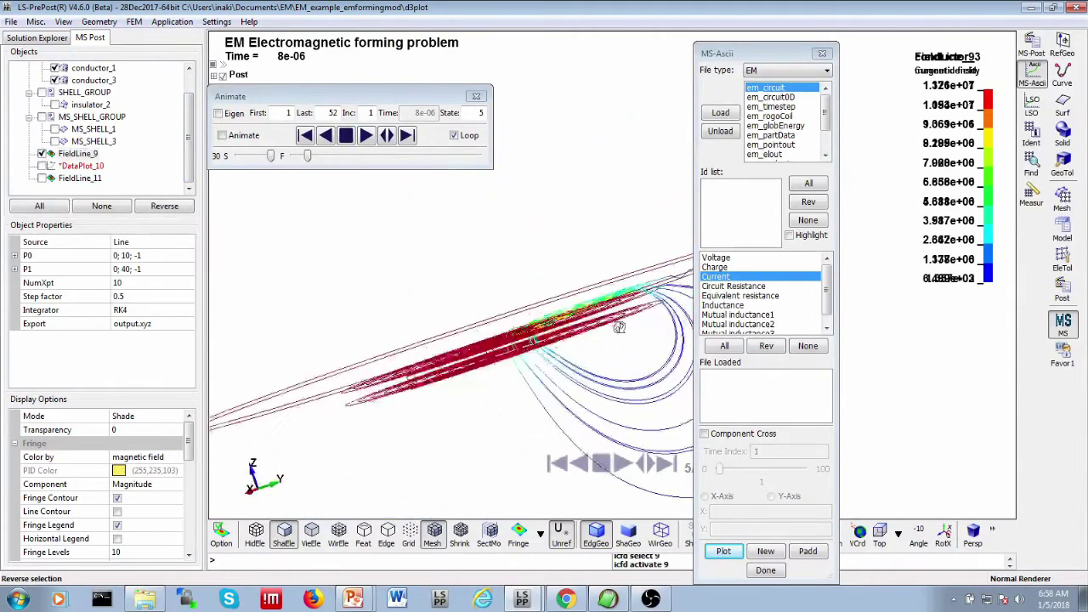
left_click_drag(619, 327, 534, 354)
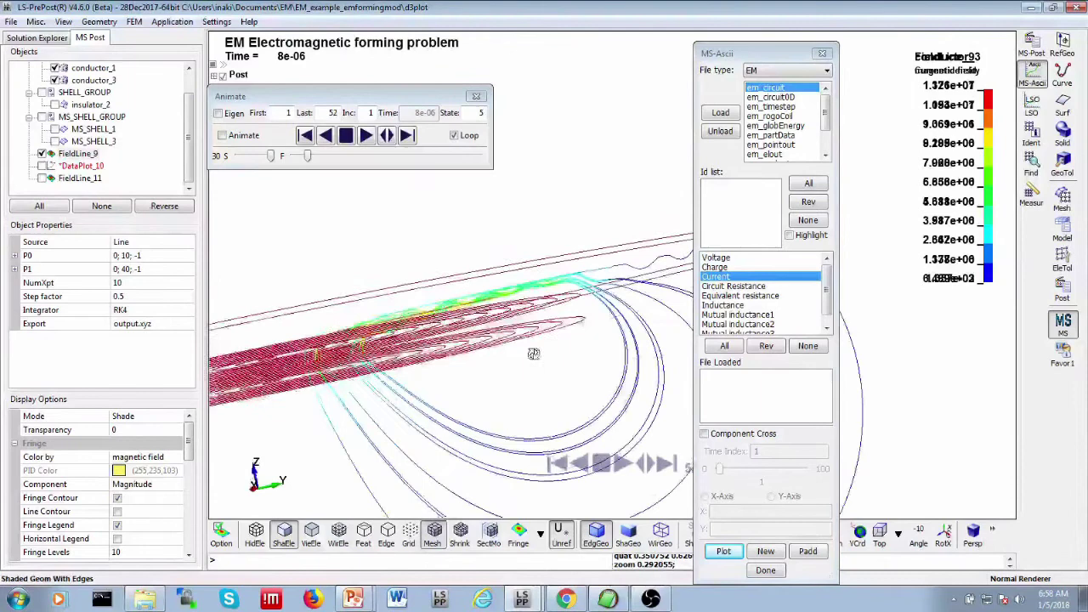
scroll(534, 354, "up", 3)
middle_click_drag(534, 353, 386, 319)
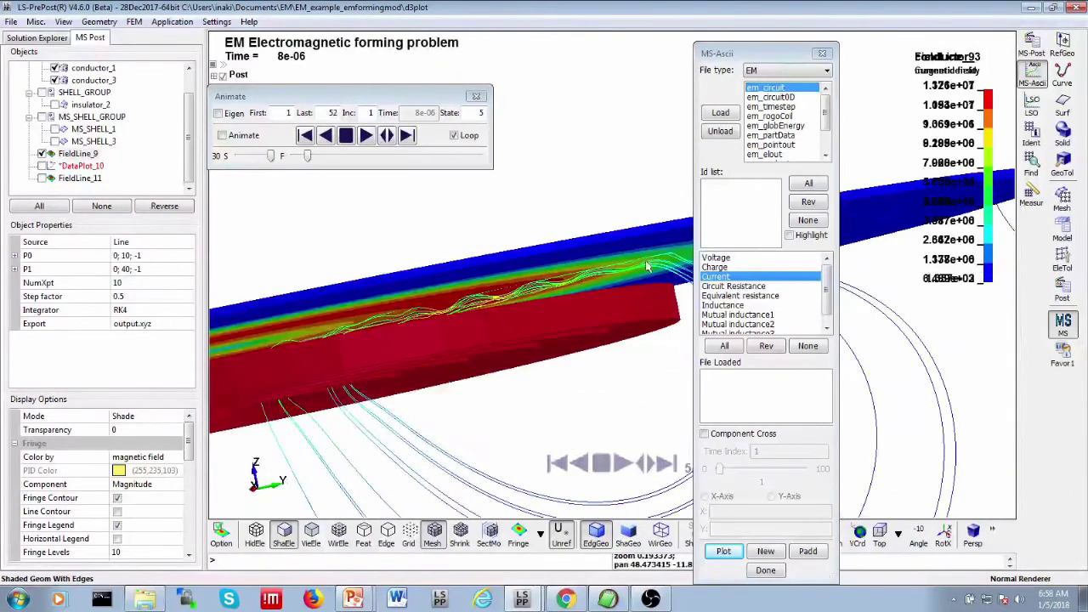
middle_click_drag(646, 267, 437, 257)
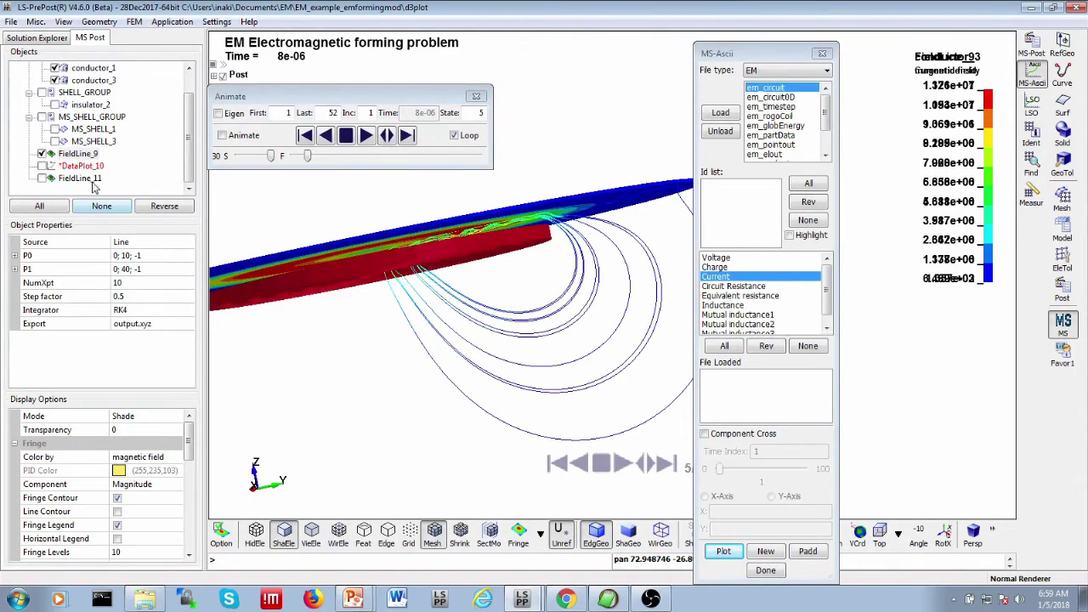
- Hide FieldLine_9, show the point-source FieldLine_11 instead and inspect its path around the coil
left_click(43, 154)
left_click(42, 179)
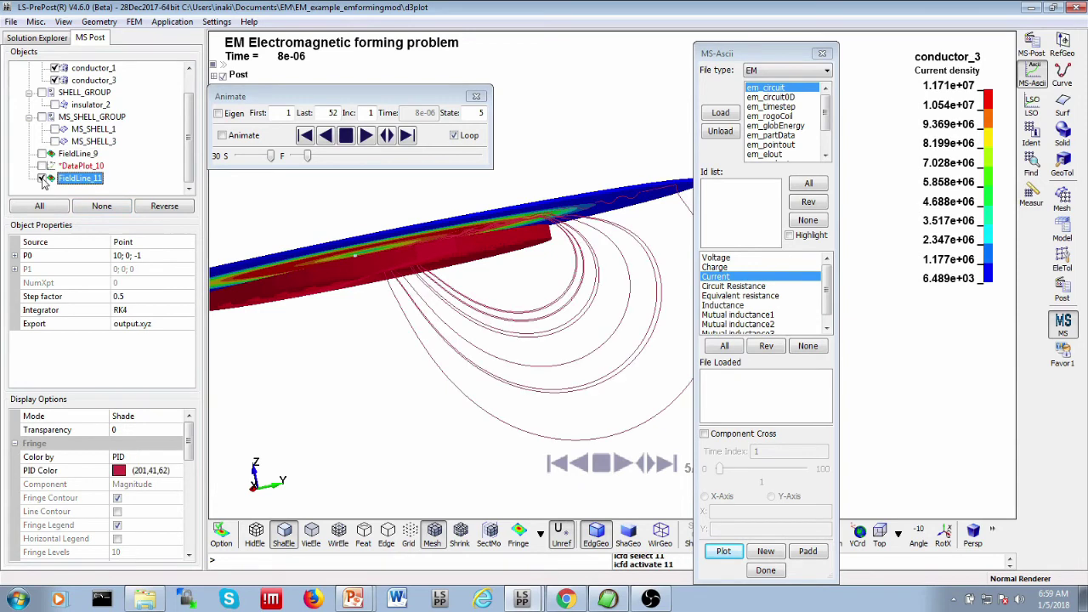
middle_click_drag(389, 275, 527, 253, "shift")
left_click_drag(526, 253, 476, 323, "shift")
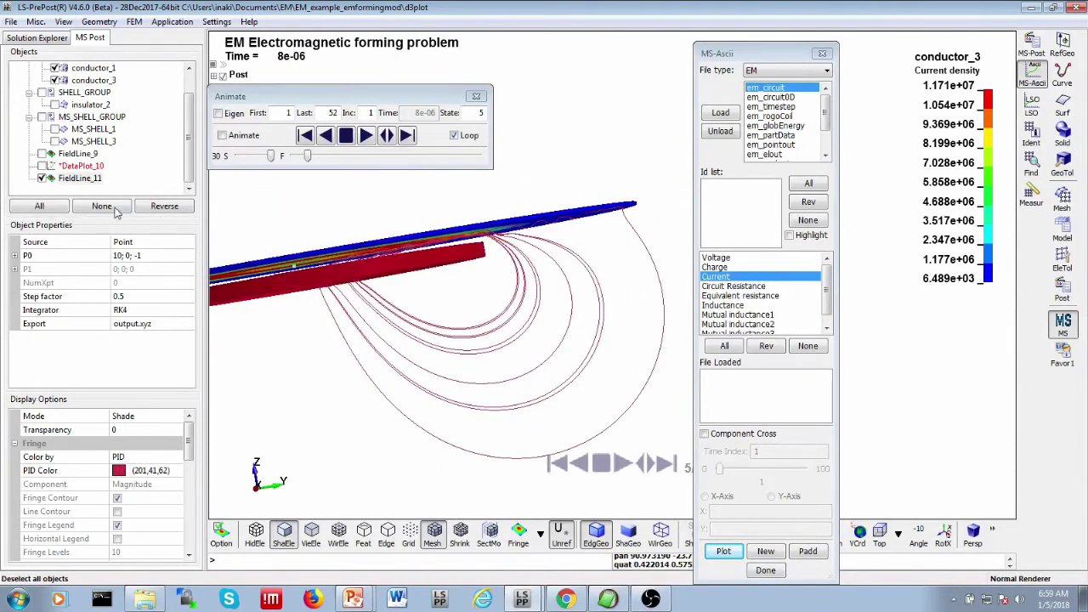
- Hide FieldLine_11 and show FieldLine_9 again, inspecting the field lines on both sides of the workpiece
left_click(42, 178)
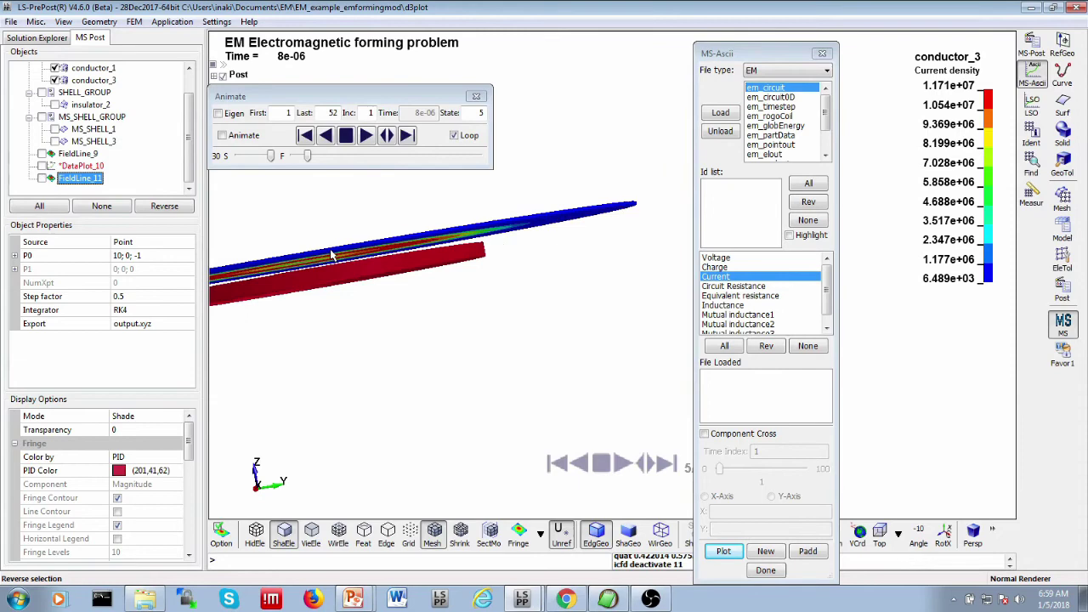
mouse_move(501, 377)
left_mouse_down("shift")
mouse_move(411, 305)
mouse_move(535, 377)
mouse_move(576, 378)
mouse_move(568, 255)
mouse_move(510, 314)
left_mouse_up("shift")
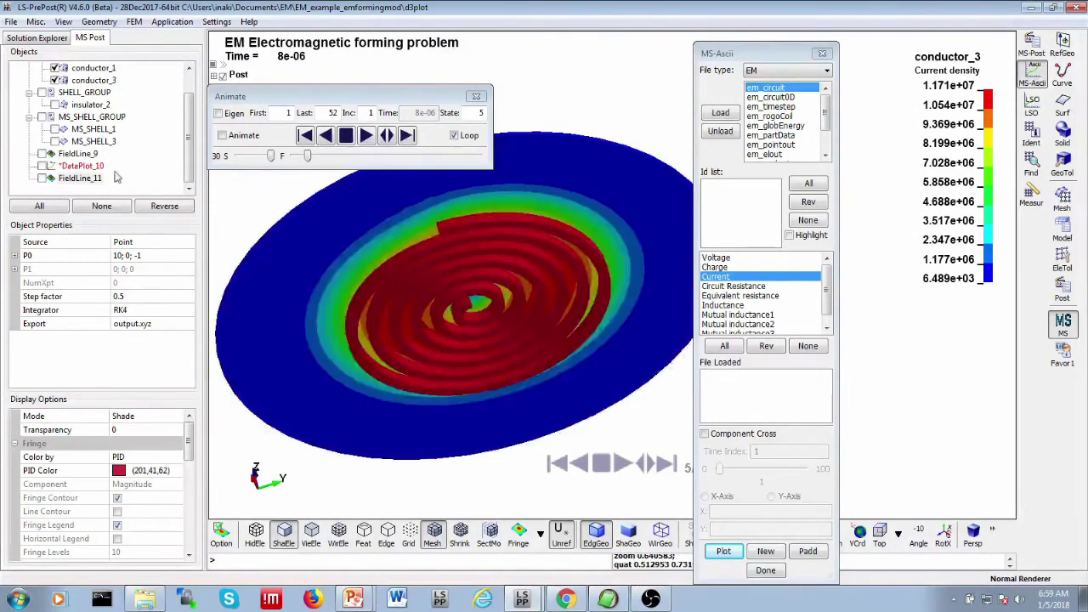
left_click(49, 156)
left_click_drag(595, 254, 583, 311, "shift")
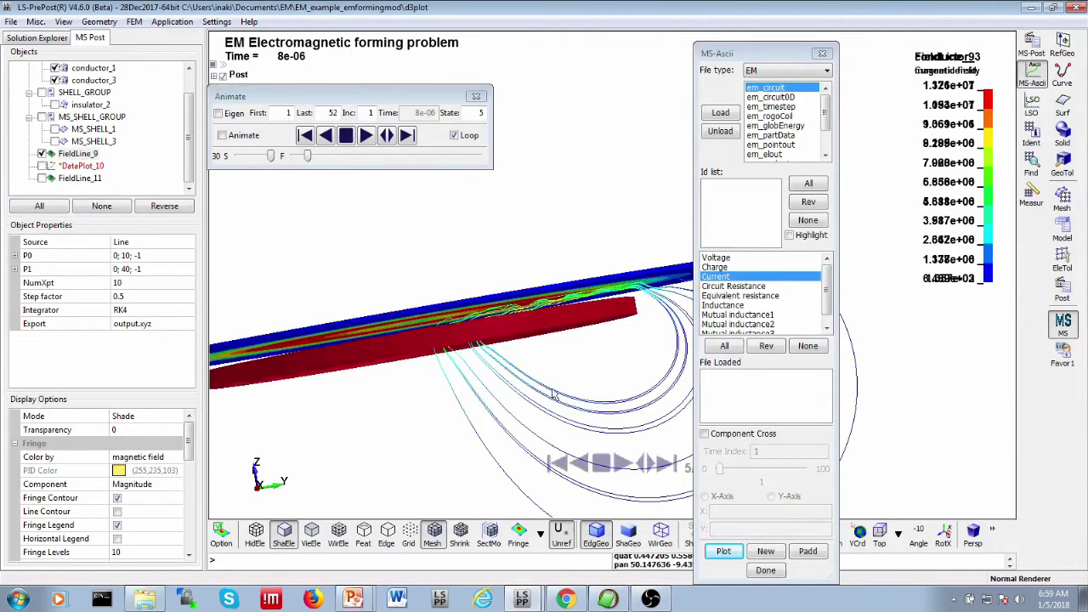
left_click_drag(553, 392, 561, 395, "shift")
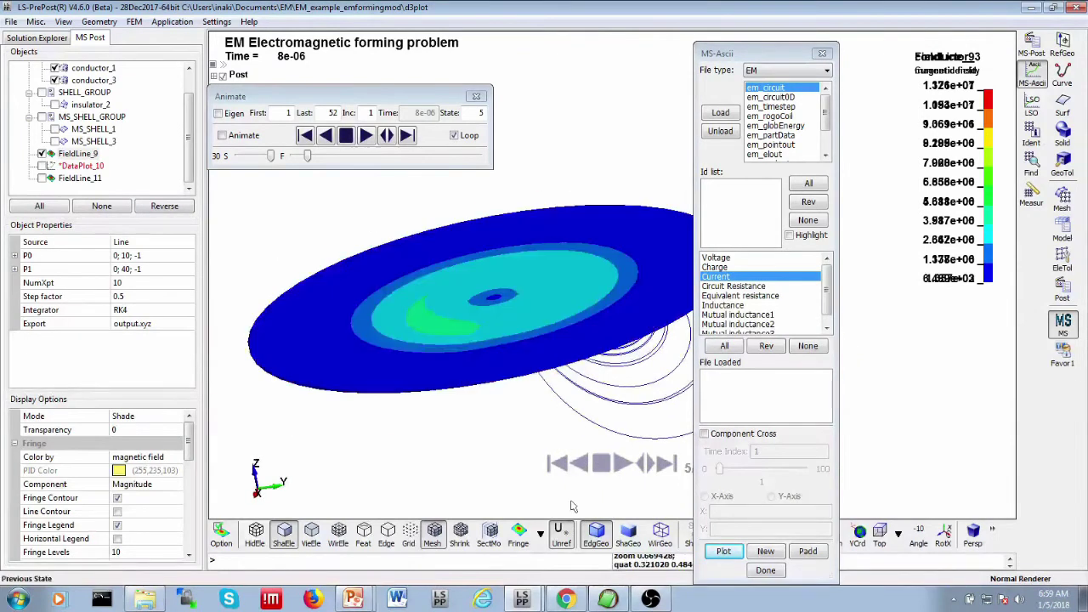
- Switch to EditPad Lite, check em.k and highlight the em_cond2 conductivity value 0.025 in i.k
left_click(616, 599)
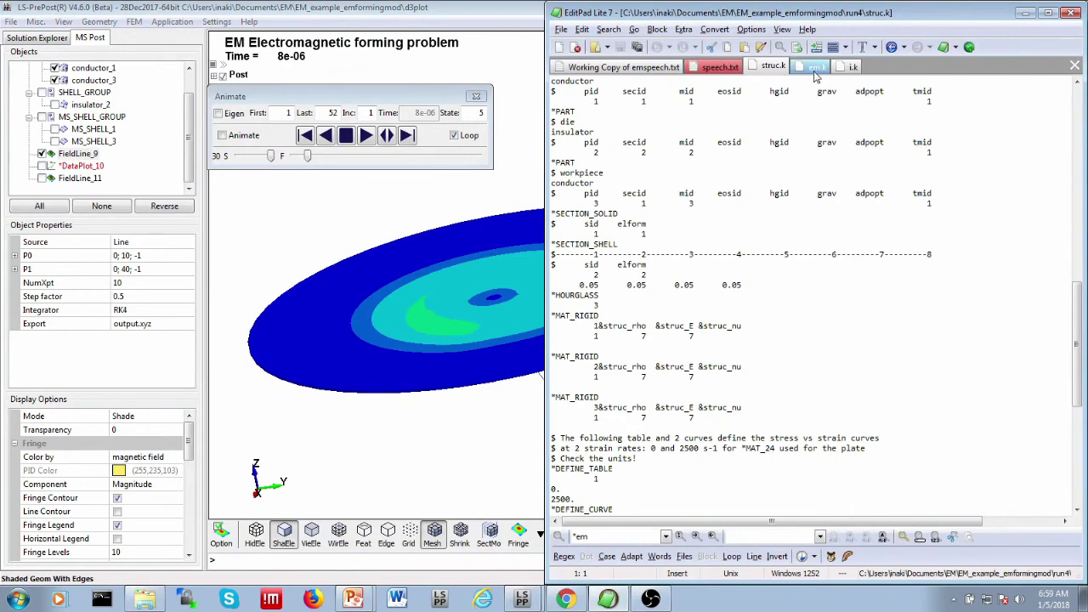
left_click(814, 67)
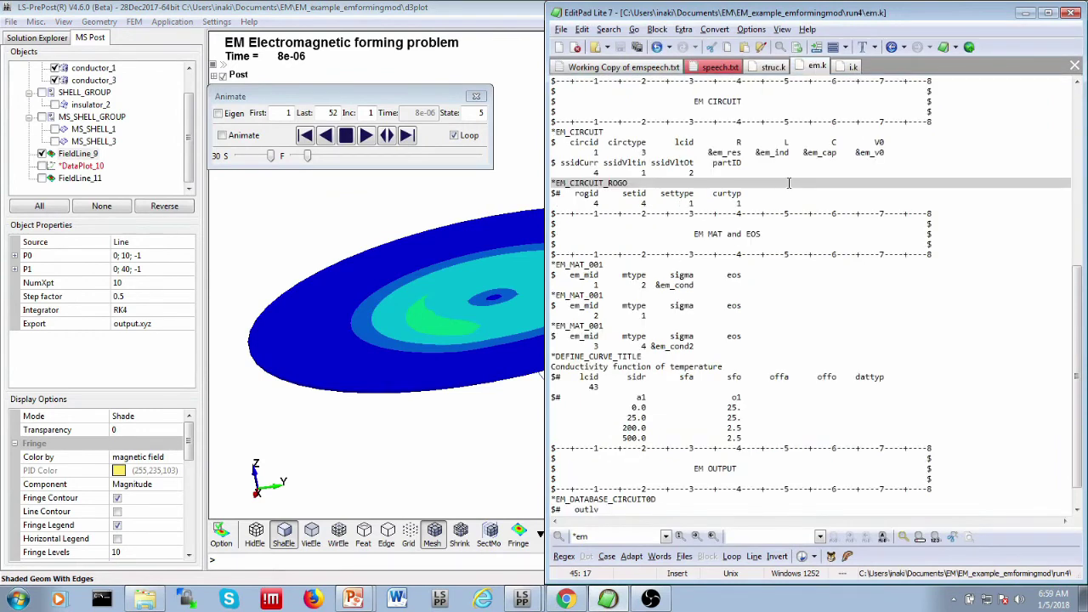
left_click(849, 66)
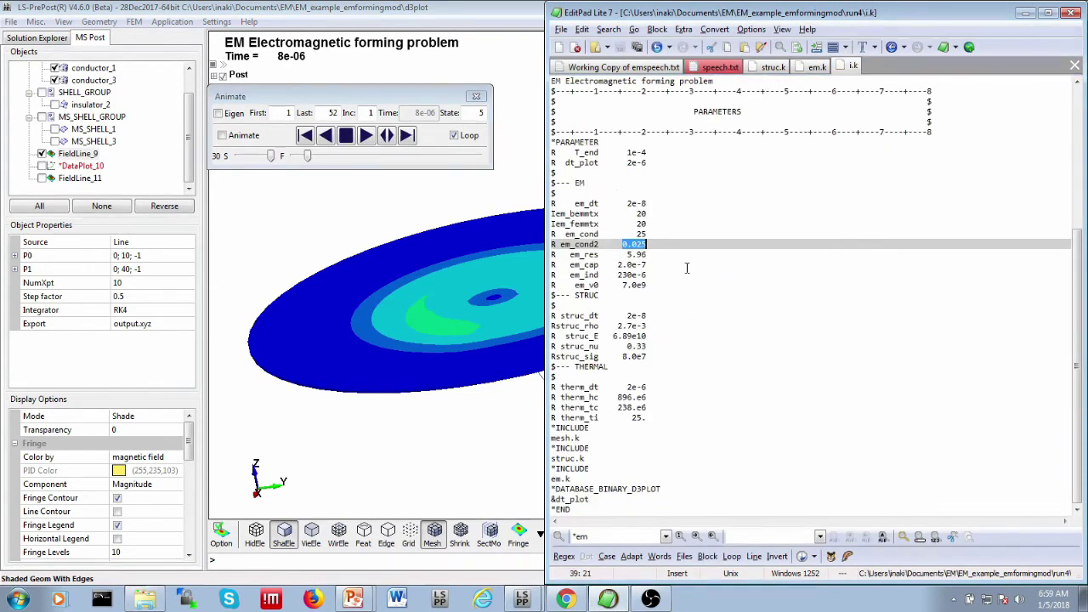
left_click(648, 244)
left_click_drag(648, 244, 627, 244)
- Switch to the LS-PrePost session with the run4 results and inspect the workpiece's current density from several angles
left_click(499, 320)
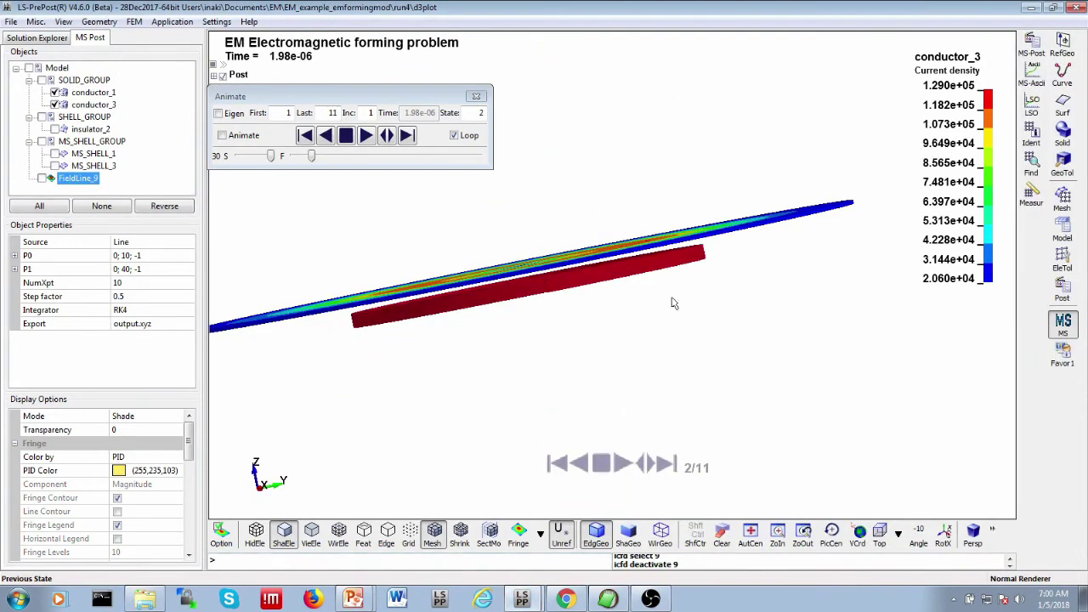
left_click_drag(675, 303, 752, 374)
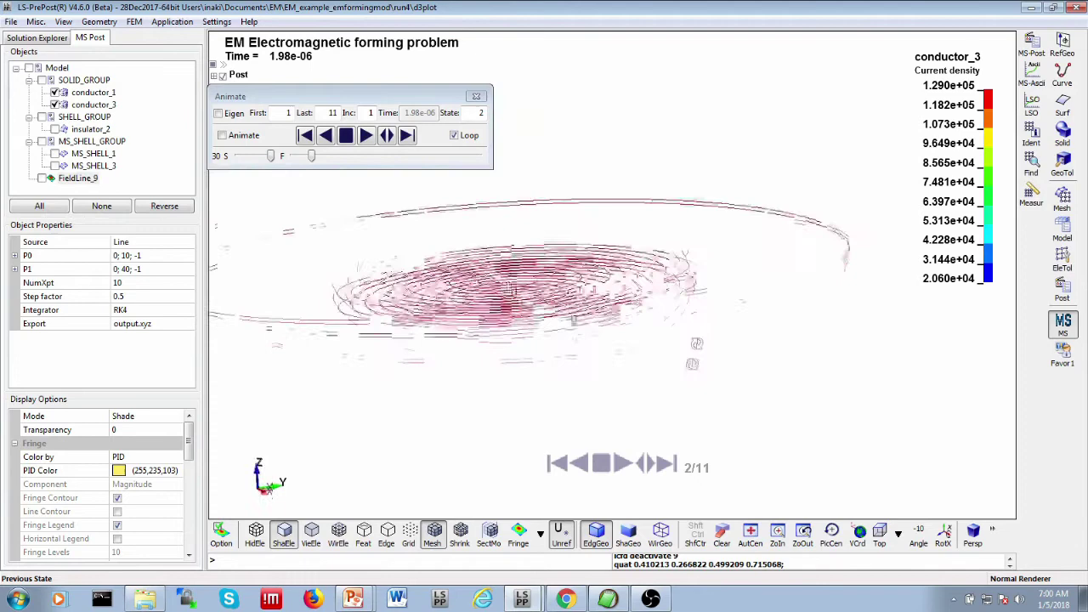
mouse_move(686, 435)
left_mouse_down()
mouse_move(700, 253)
mouse_move(666, 261)
mouse_move(619, 181)
mouse_move(673, 363)
mouse_move(668, 300)
mouse_move(654, 359)
mouse_move(666, 256)
mouse_move(633, 335)
left_mouse_up()
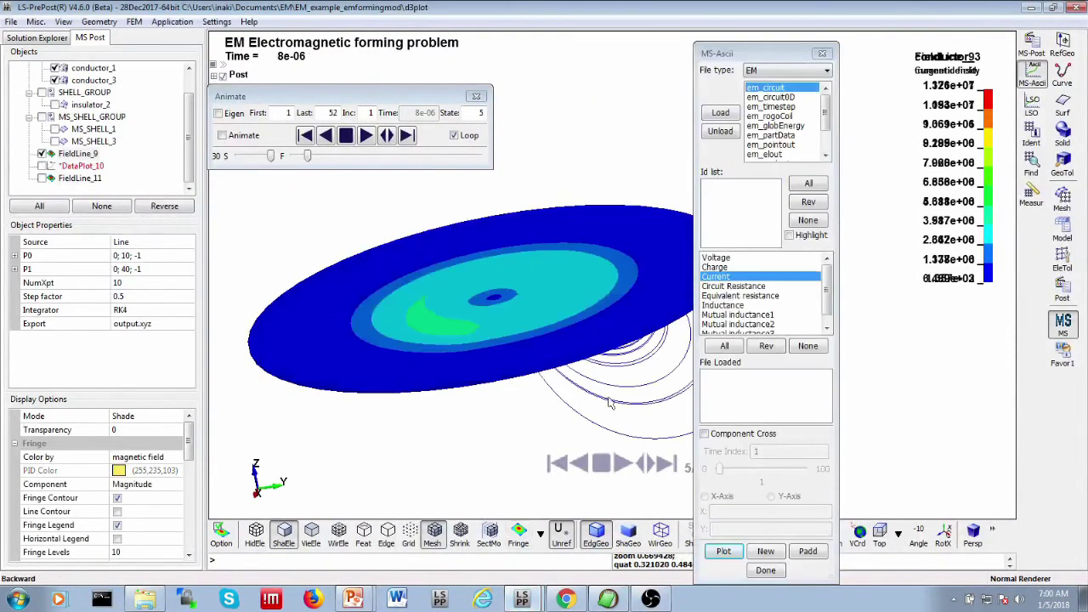
- In the original run's session, step the results back to state 2 and hide FieldLine_9
left_click(305, 135)
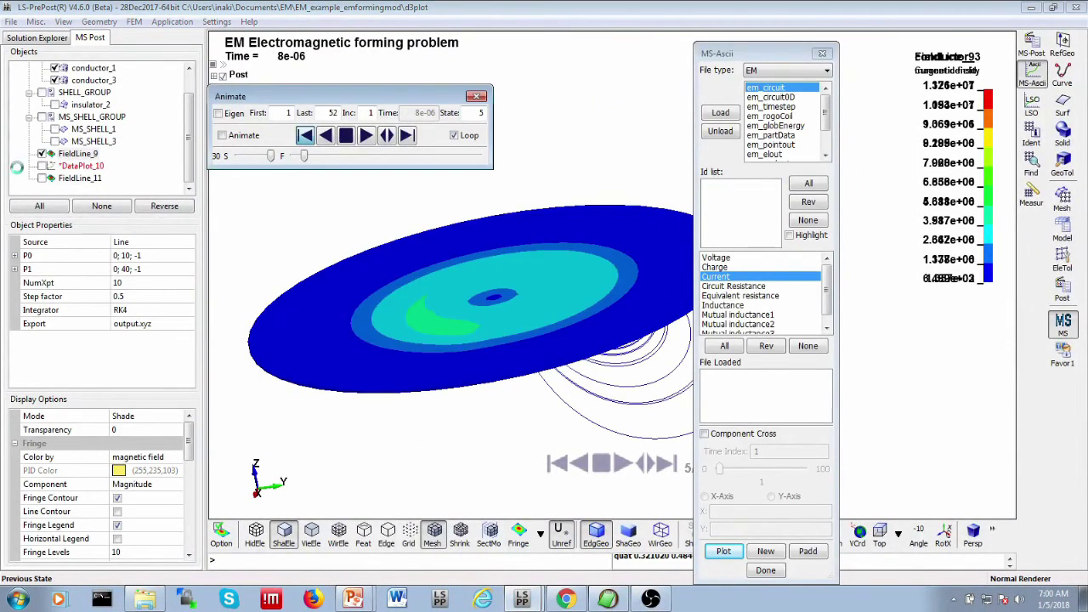
left_click(40, 155)
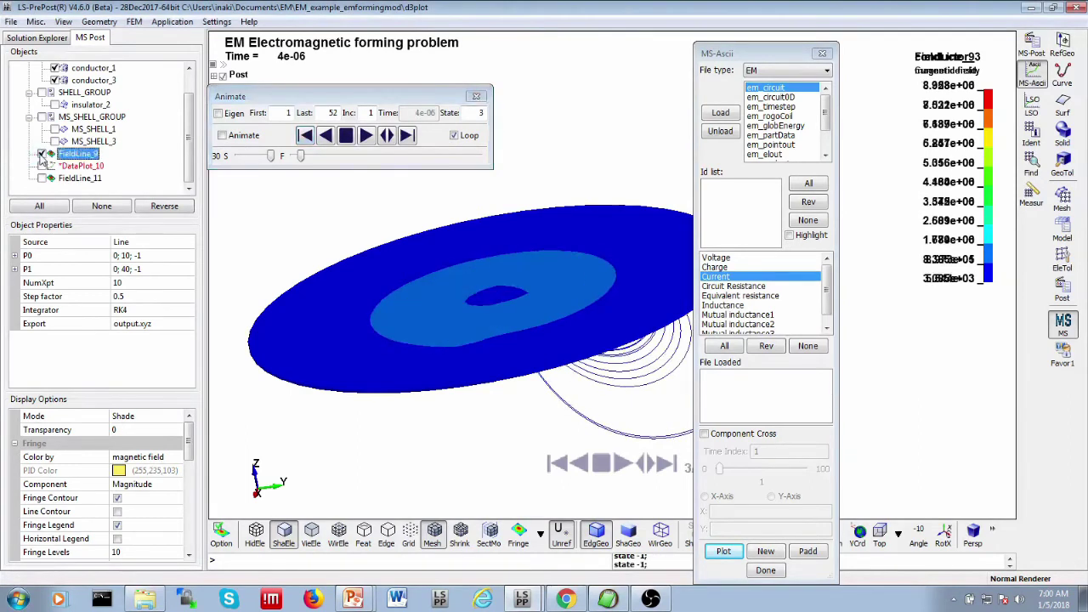
left_click(305, 135)
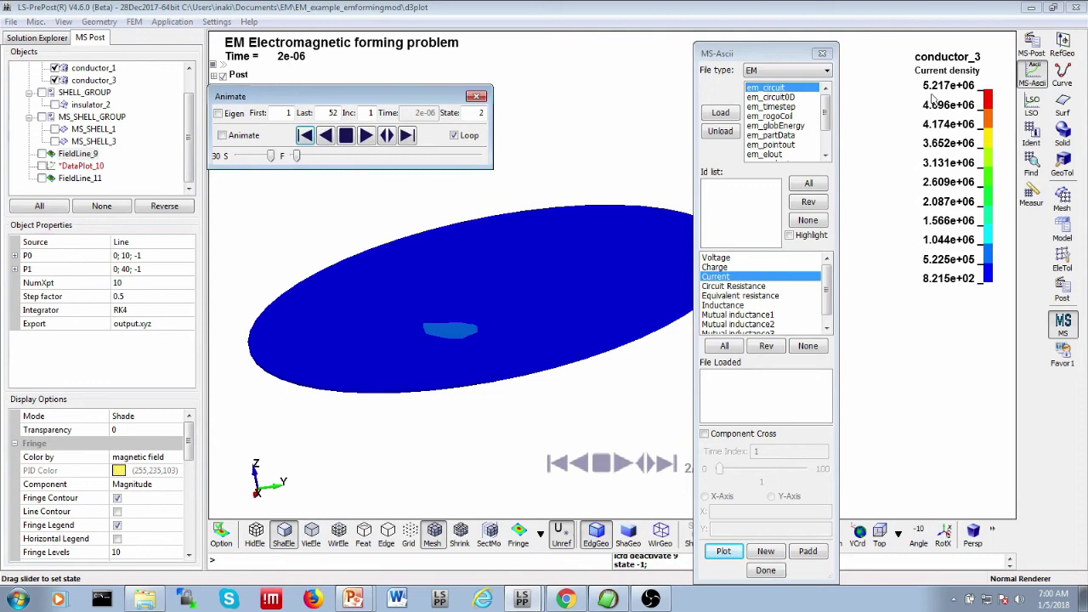
- Switch to the run4 session and examine its conductor_3 current density legend and fringe at state 2
left_click(542, 598)
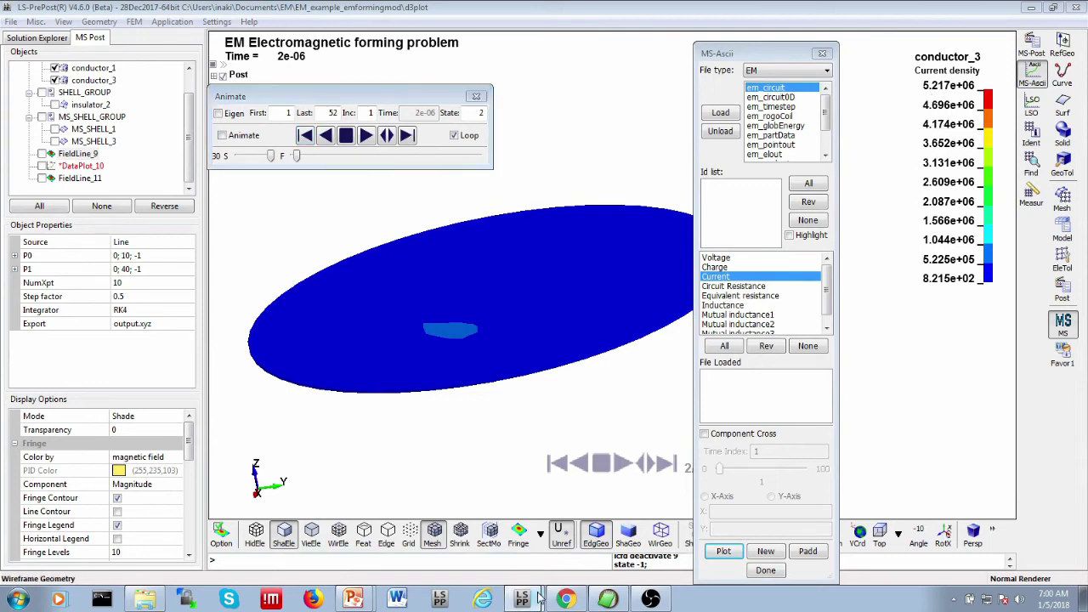
left_click(548, 578)
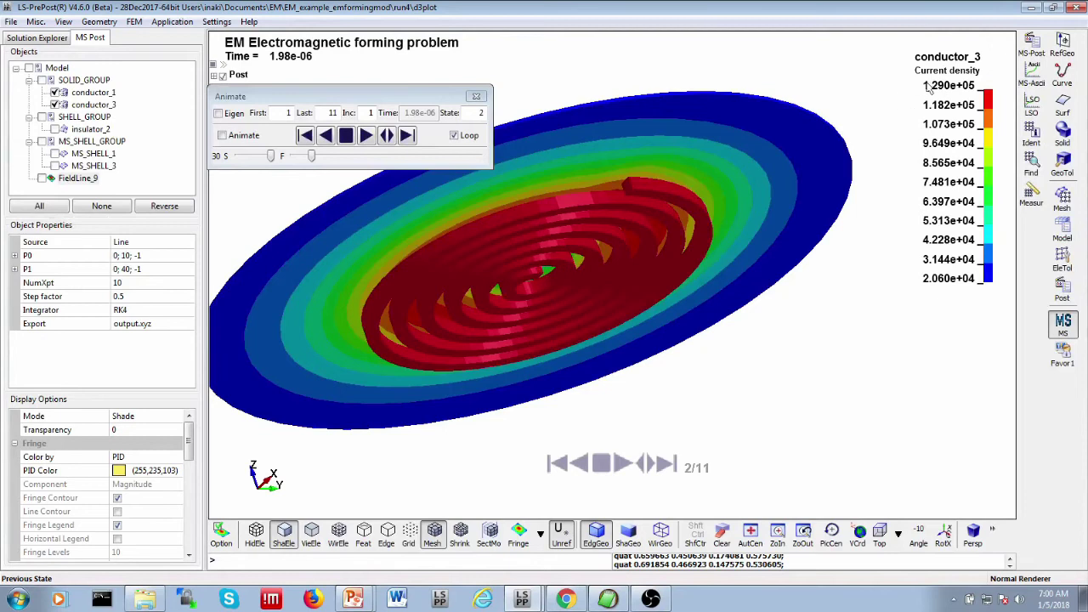
left_click_drag(726, 130, 254, 255, "shift")
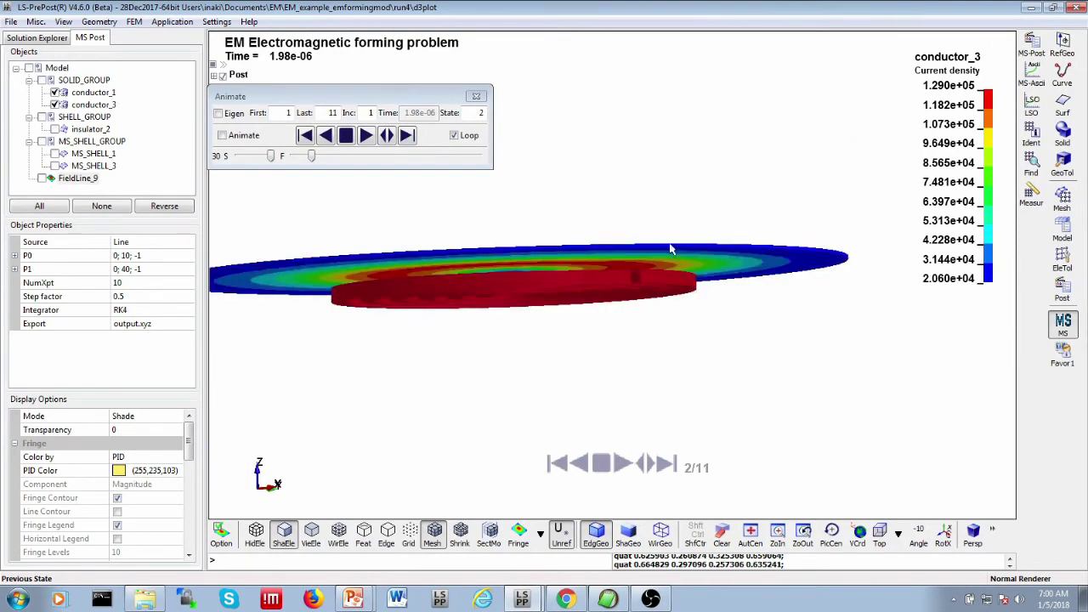
mouse_move(740, 245)
left_mouse_down("shift")
mouse_move(726, 288)
mouse_move(747, 259)
mouse_move(704, 235)
left_mouse_up("shift")
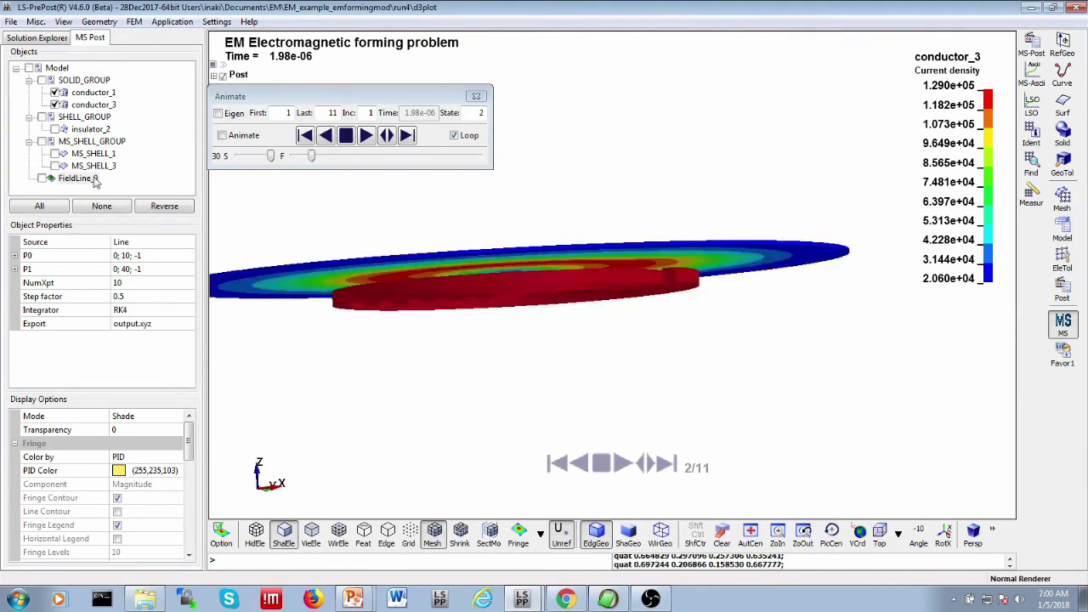
- Show FieldLine_9 in the run4 results and inspect the field lines passing through the workpiece
left_click(41, 179)
mouse_move(548, 255)
left_mouse_down("shift")
mouse_move(704, 286)
mouse_move(736, 266)
mouse_move(377, 295)
left_mouse_up("shift")
mouse_move(586, 327)
left_mouse_down("shift")
mouse_move(705, 279)
mouse_move(667, 273)
left_mouse_up("shift")
right_click_drag(667, 274, 714, 325, "shift")
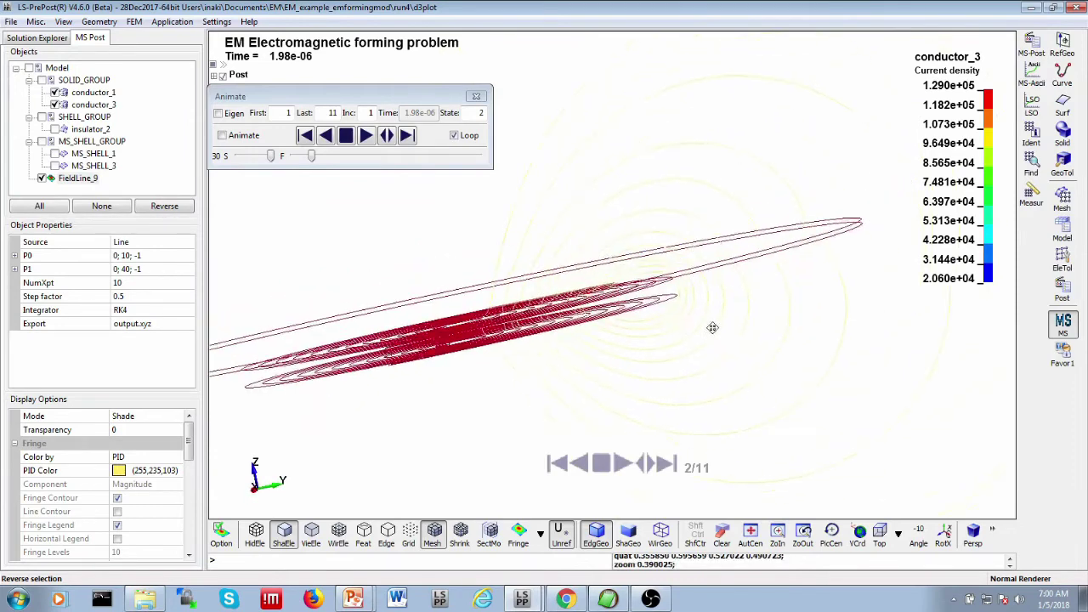
middle_click_drag(714, 325, 718, 242, "shift")
mouse_move(718, 243)
left_mouse_down("shift")
mouse_move(748, 304)
mouse_move(680, 298)
mouse_move(620, 272)
mouse_move(623, 294)
left_mouse_up("shift")
- Arrange the run4 and original LS-PrePost windows side by side and move the MS-Ascii dialog off the original model
left_click_drag(590, 15, 2, 17)
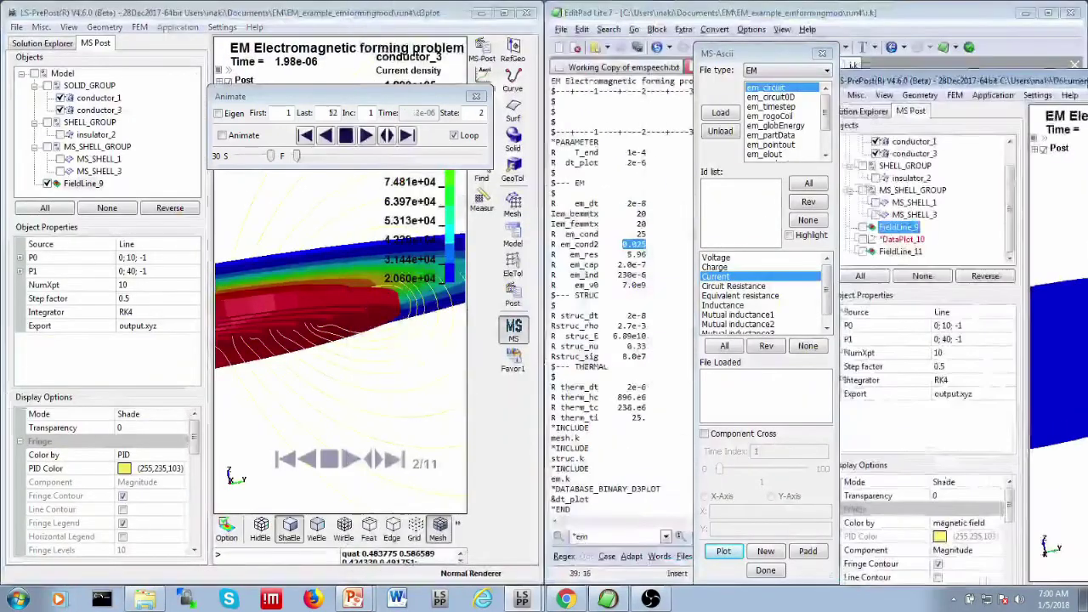
left_click(935, 255)
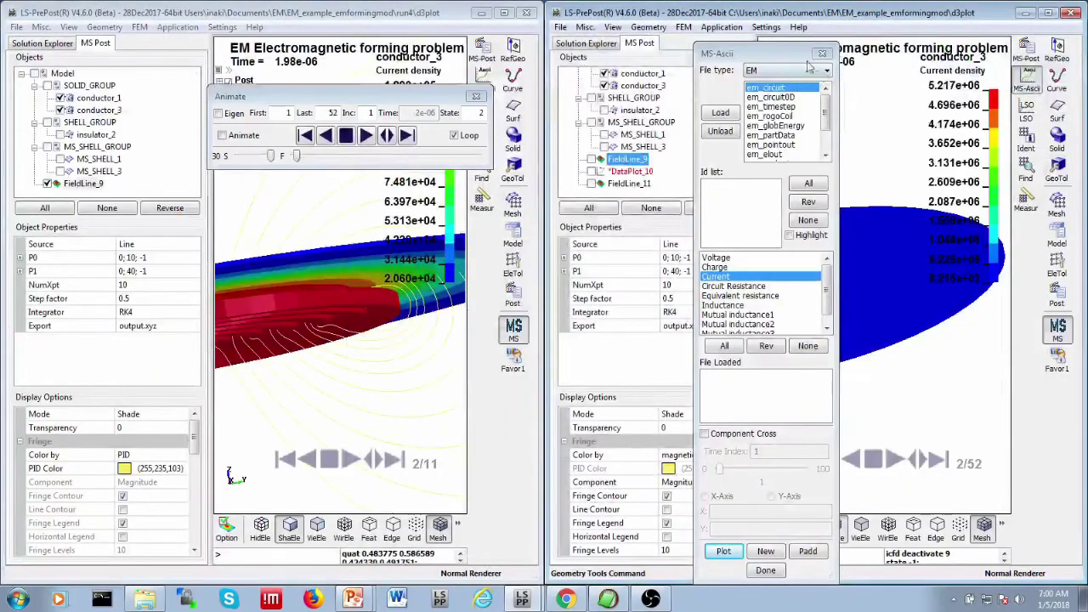
left_click_drag(671, 53, 518, 330)
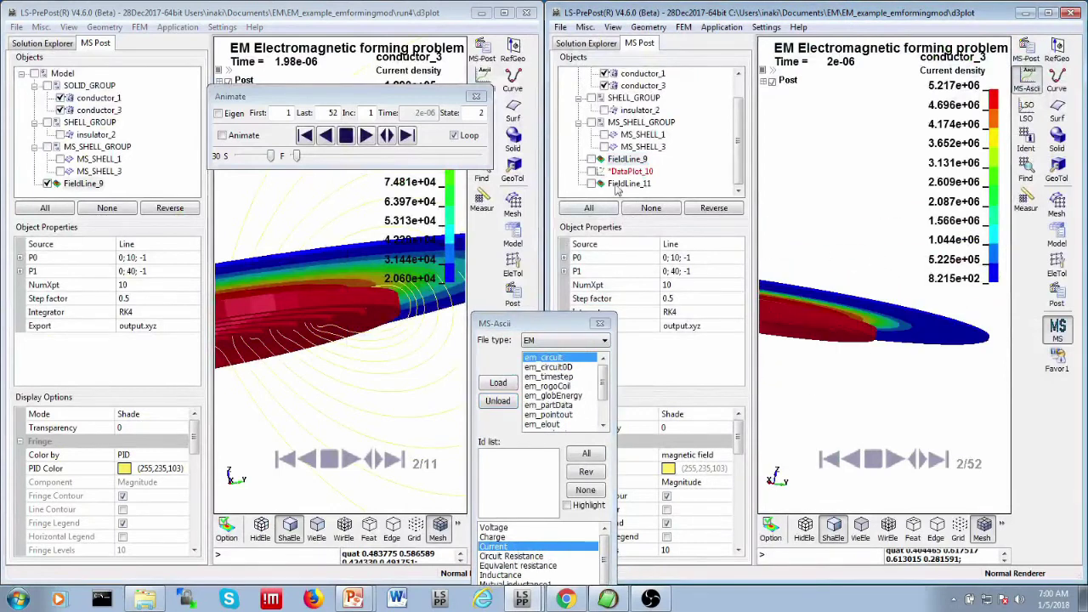
- Show FieldLine_9 in the original run and enlarge its model view to compare the field lines with run4
left_click(592, 159)
left_click_drag(752, 241, 685, 241)
left_click_drag(813, 241, 811, 311, "shift")
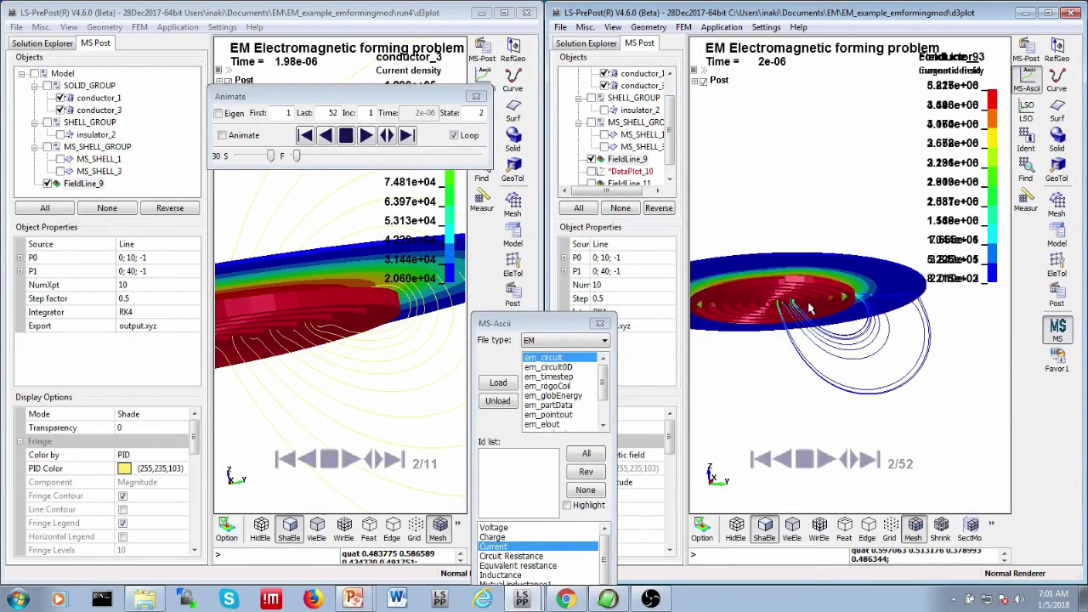
mouse_move(812, 274)
left_mouse_down("shift")
mouse_move(896, 434)
mouse_move(833, 314)
left_mouse_up("shift")
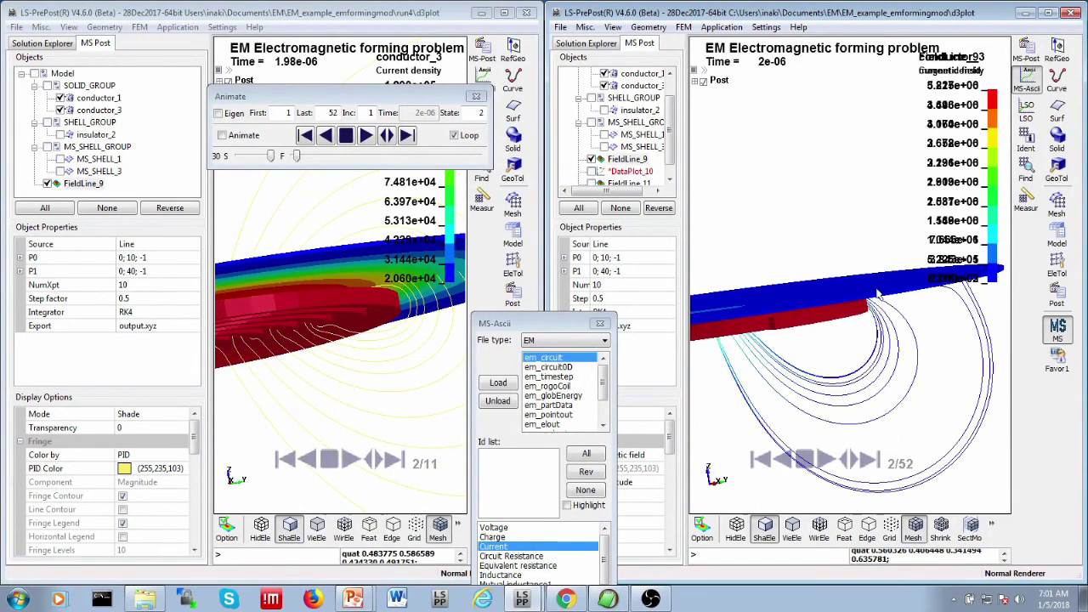
left_click_drag(880, 294, 879, 323, "shift")
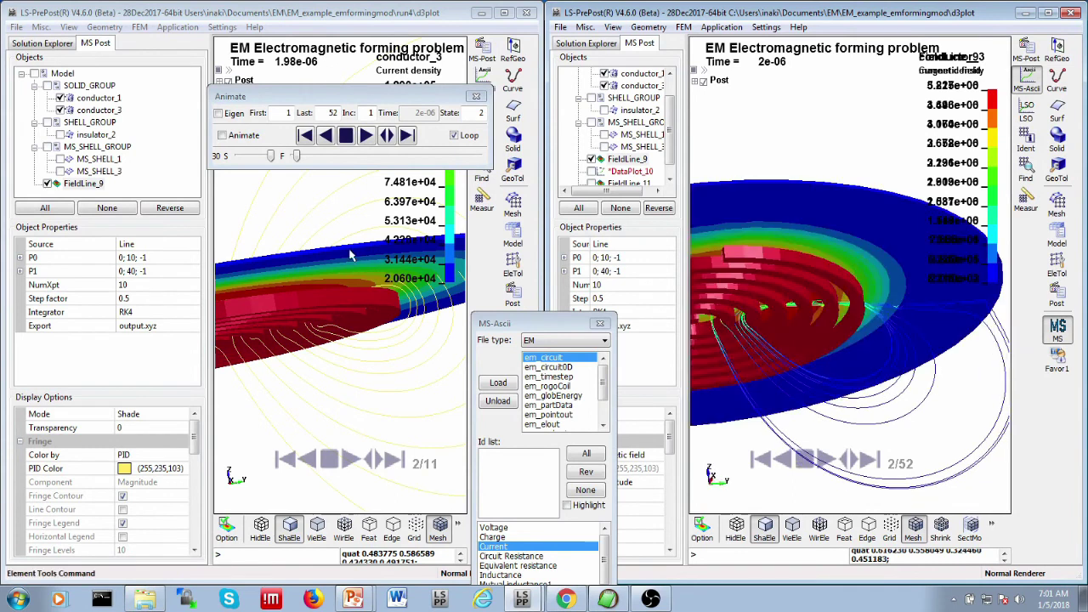
left_click(351, 255)
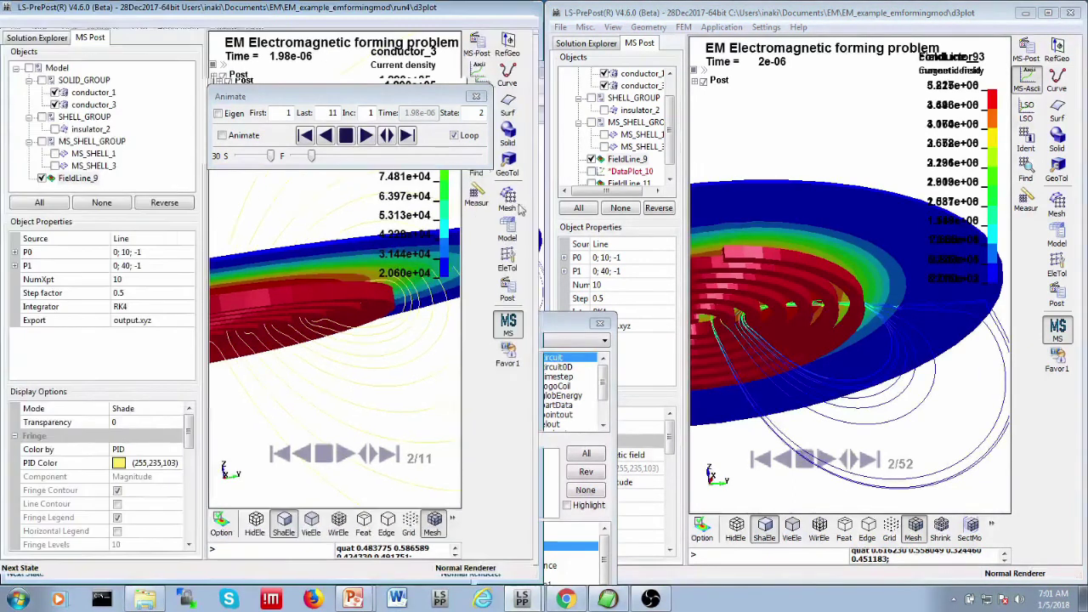
- Maximize the run4 window and examine from several angles how the FieldLine_9 lines pass through the workpiece and coil
key("super+Up")
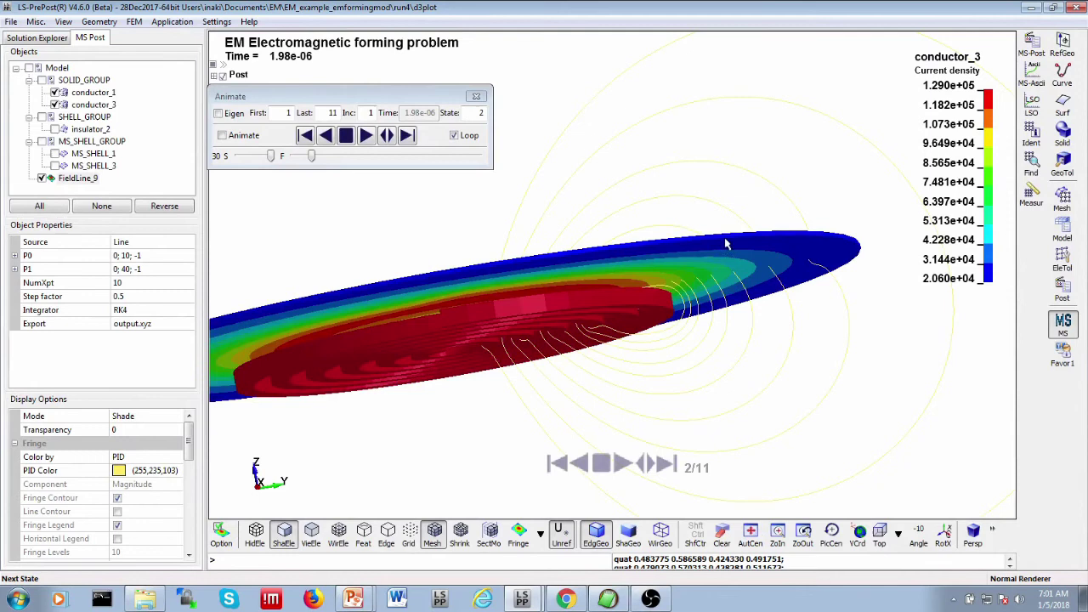
left_click_drag(725, 244, 662, 255, "shift")
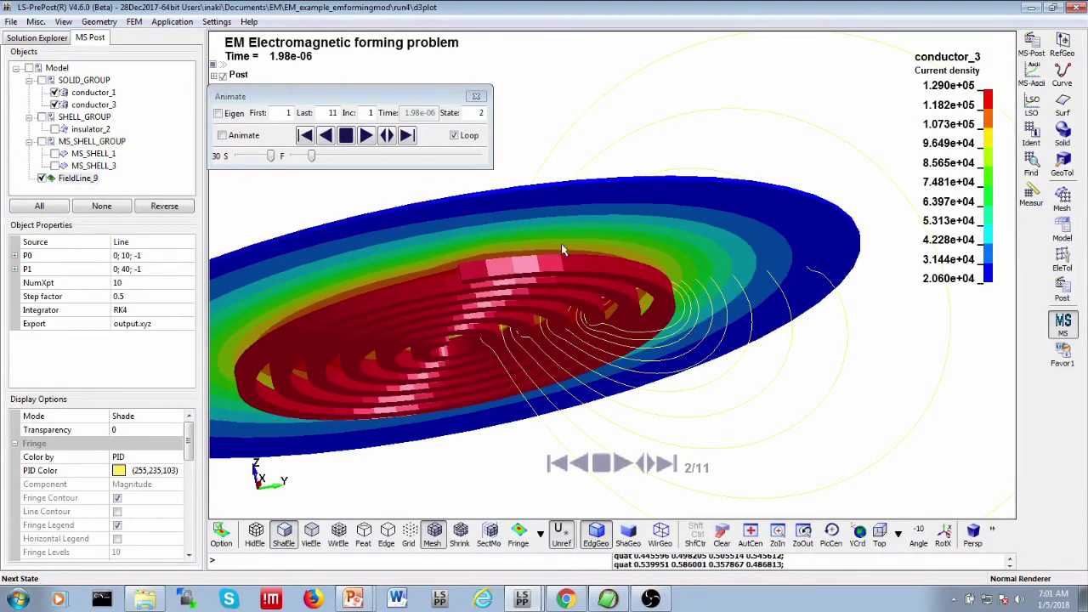
mouse_move(560, 250)
left_mouse_down("shift")
mouse_move(771, 340)
mouse_move(705, 213)
mouse_move(643, 332)
mouse_move(626, 204)
left_mouse_up("shift")
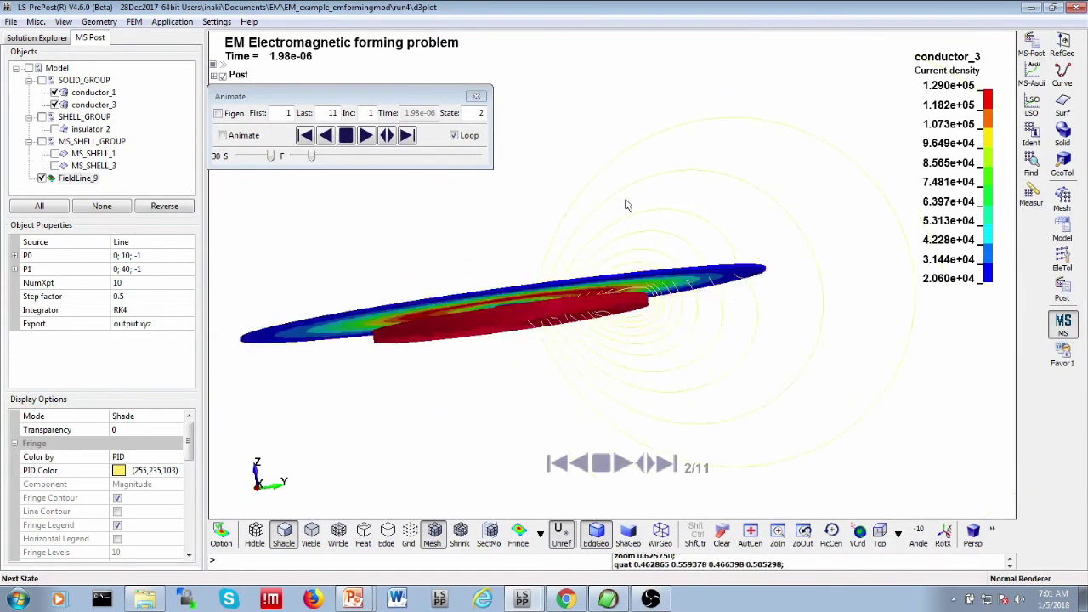
right_click_drag(625, 204, 719, 354, "shift")
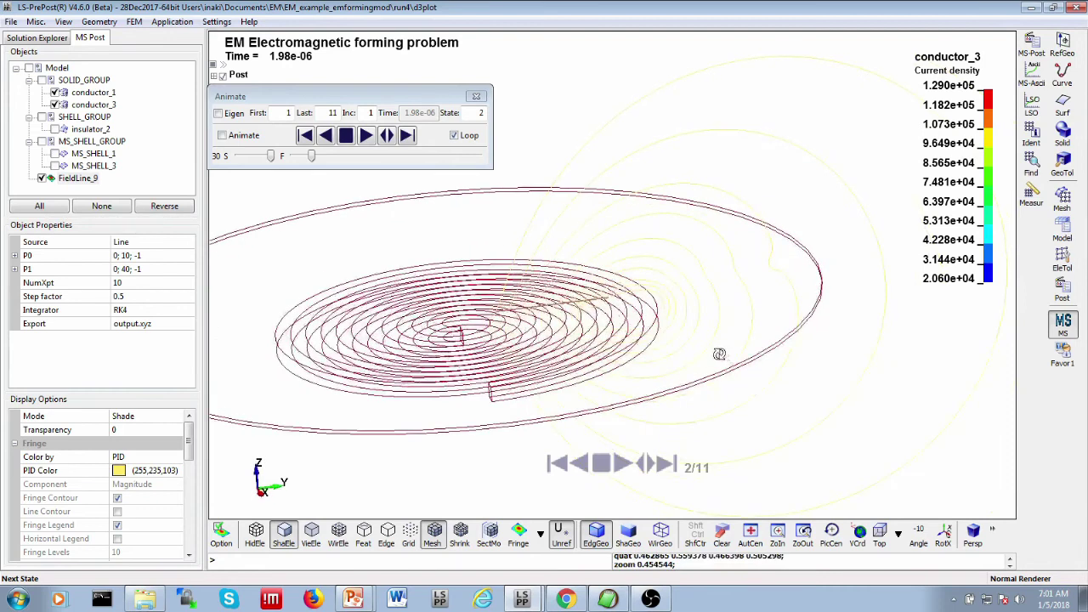
mouse_move(719, 354)
left_mouse_down("shift")
mouse_move(759, 263)
mouse_move(728, 292)
mouse_move(690, 296)
left_mouse_up("shift")
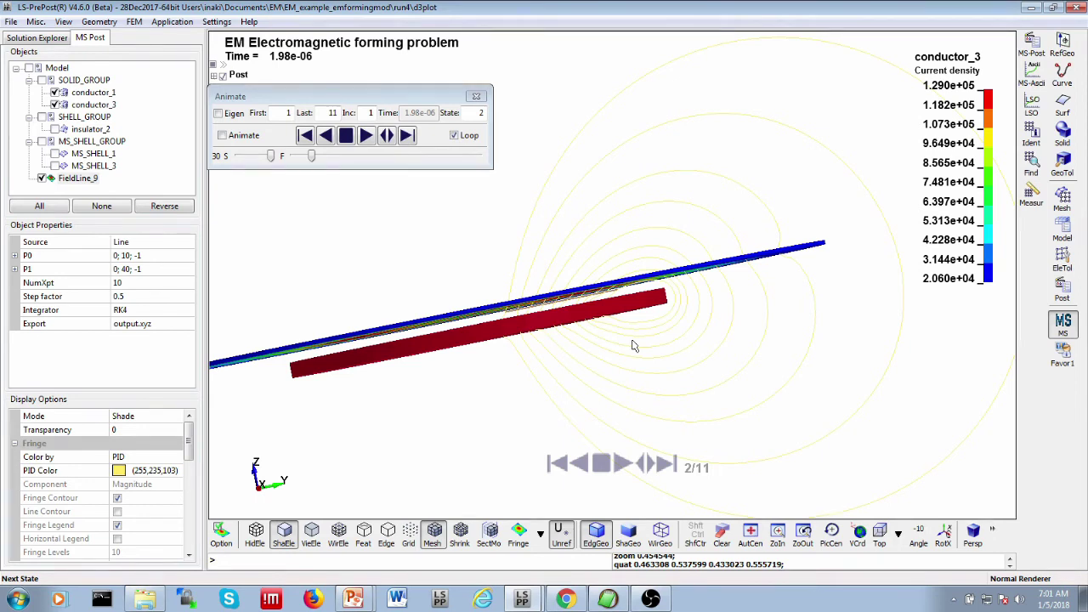
left_click_drag(633, 346, 647, 288, "shift")
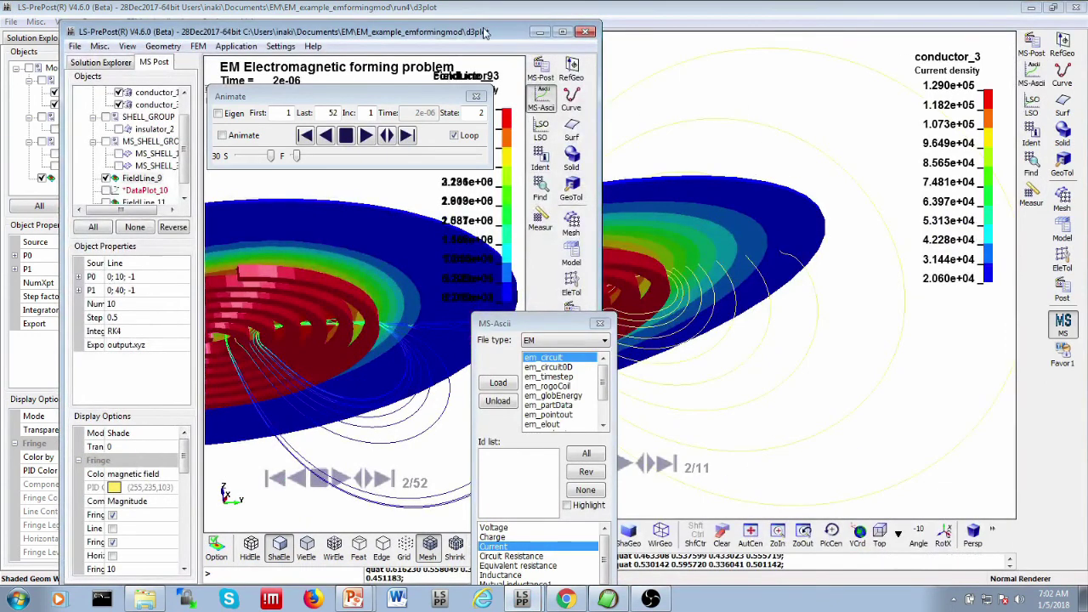
- Maximize the original run's window and hide FieldLine_9 and conductor_1, leaving only conductor_3's current density fringe to inspect from both sides
left_click(562, 31)
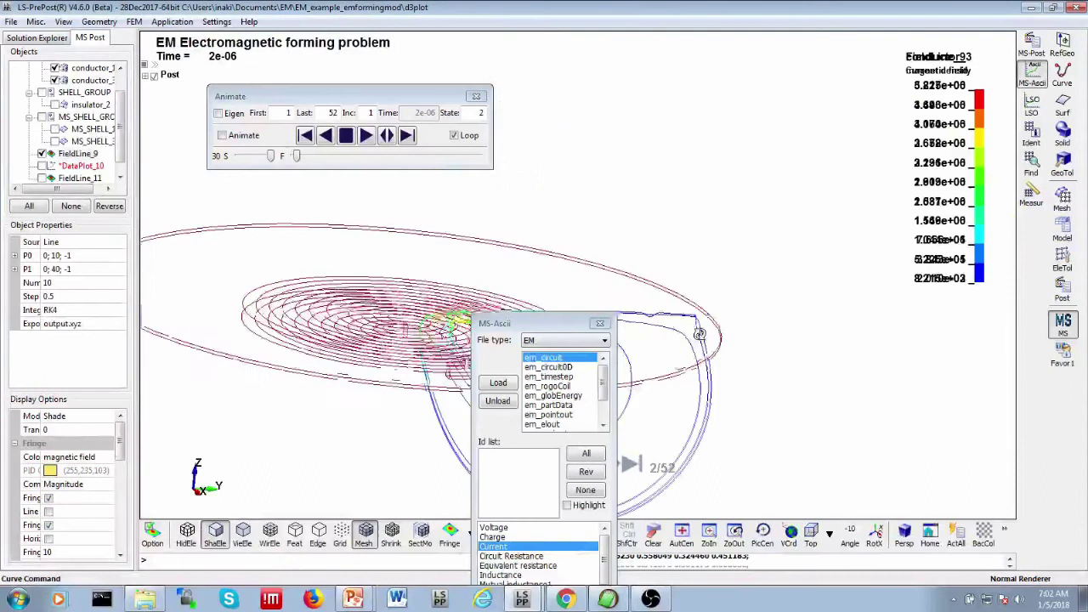
left_click_drag(699, 333, 684, 202, "shift")
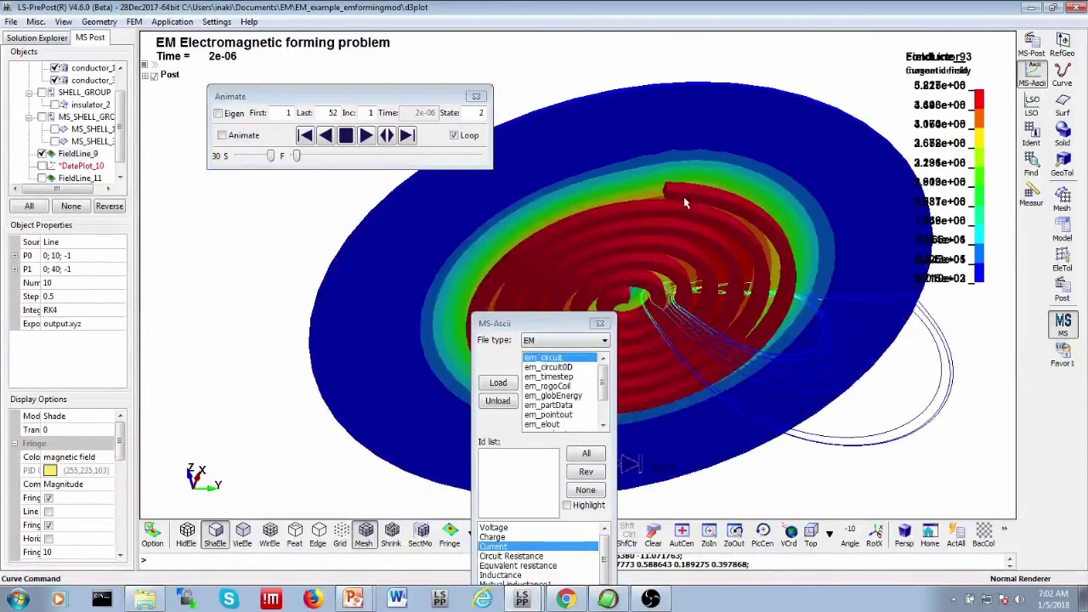
left_click(57, 153)
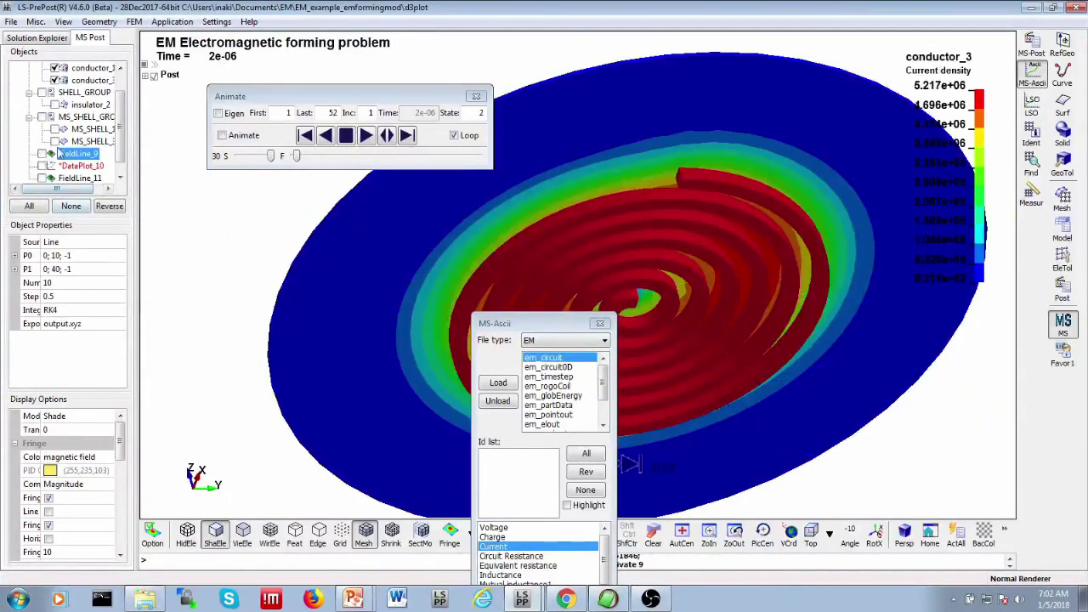
scroll(112, 130, "up", 1)
left_click(96, 104)
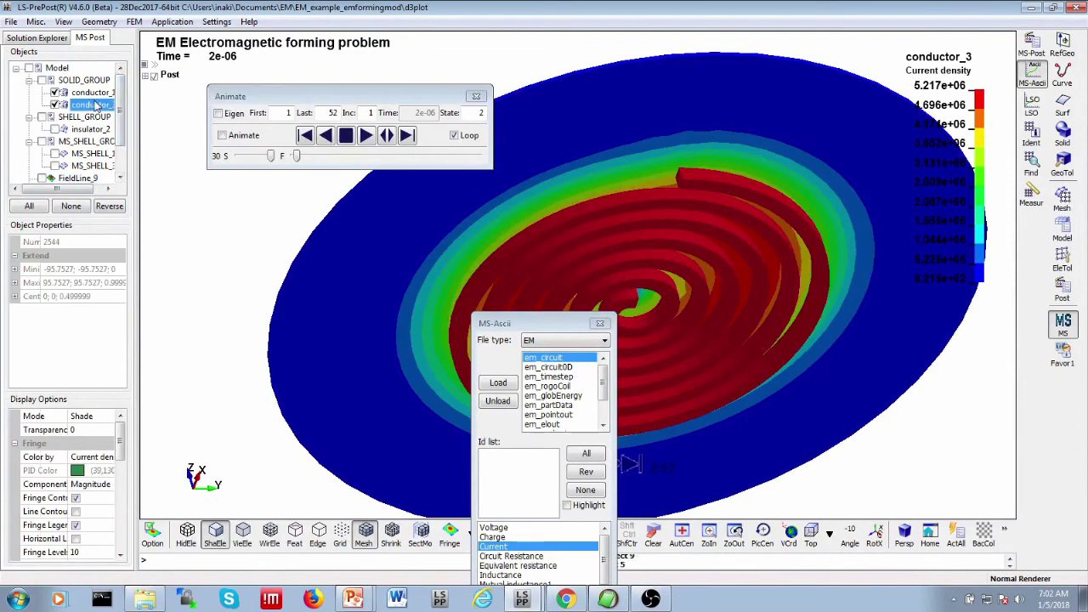
left_click(64, 92)
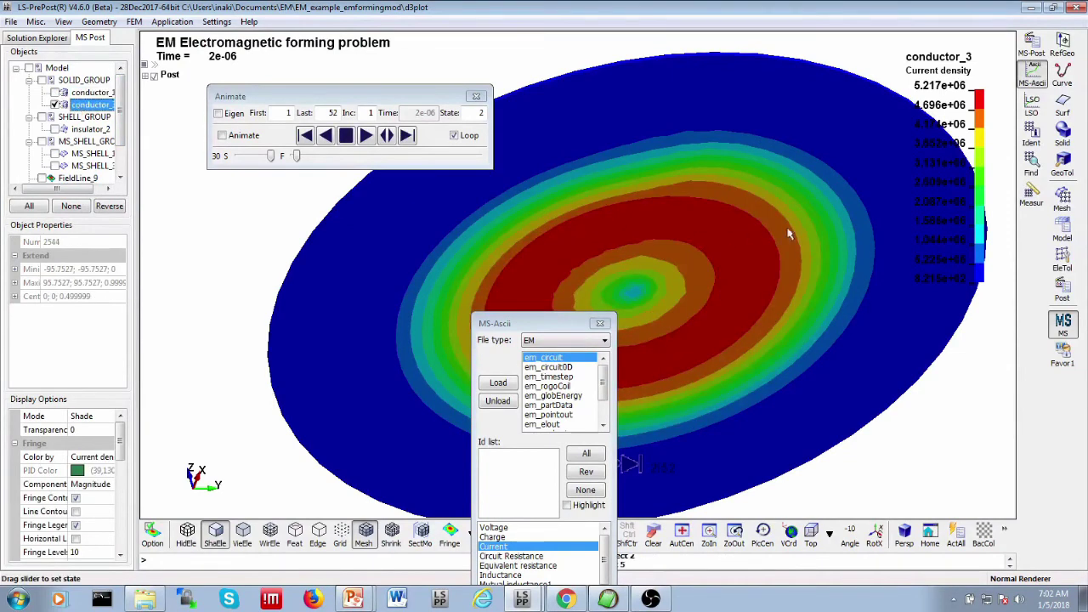
left_click_drag(788, 234, 668, 199)
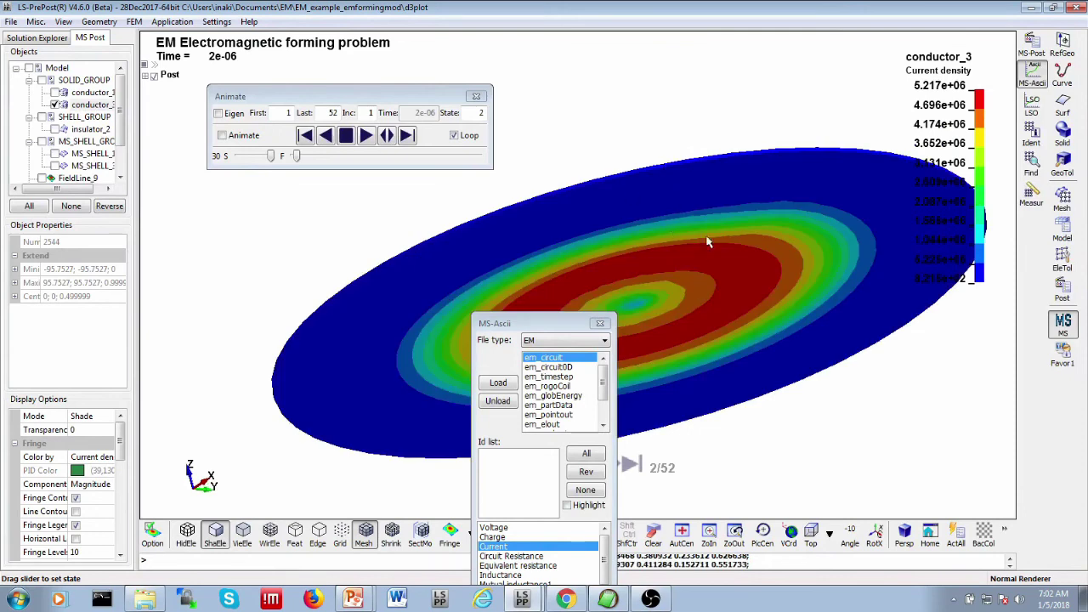
left_click_drag(825, 311, 164, 346)
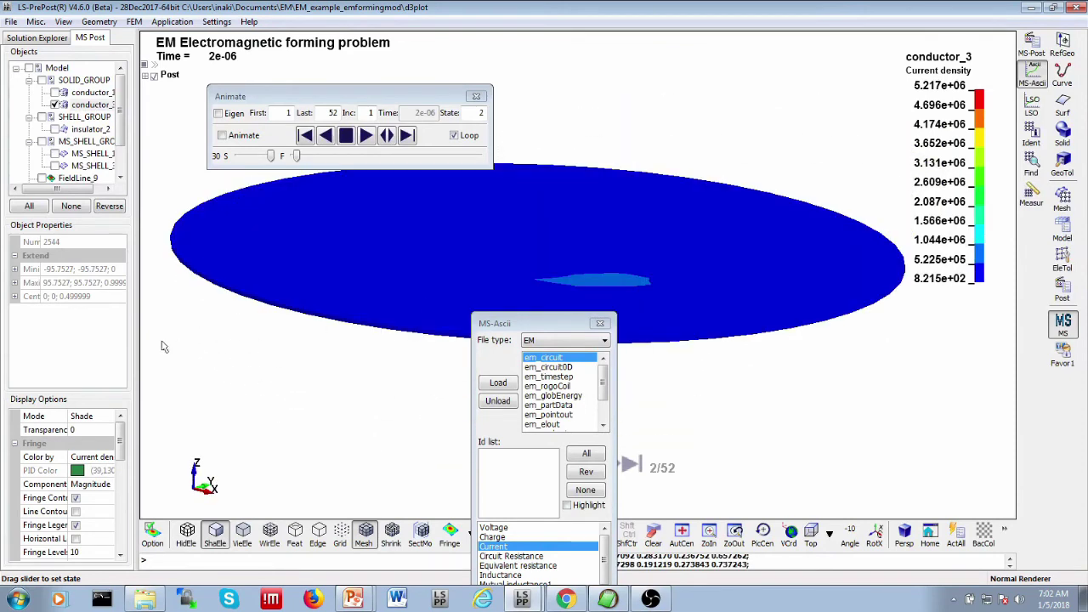
- Color conductor_3 by Lorentz force in the original run
left_click(85, 105)
left_click(83, 459)
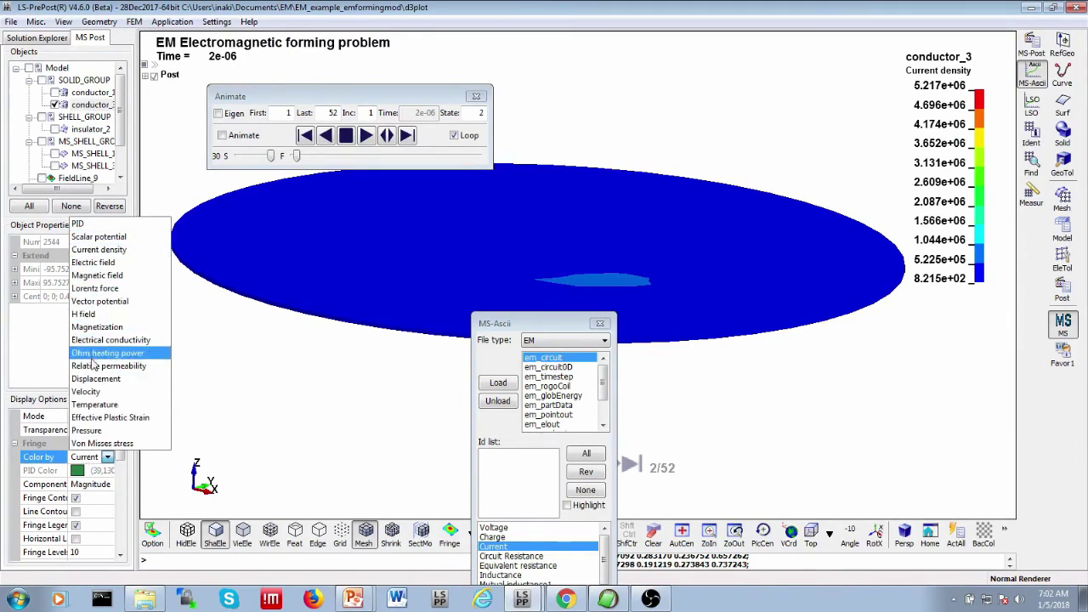
left_click(121, 289)
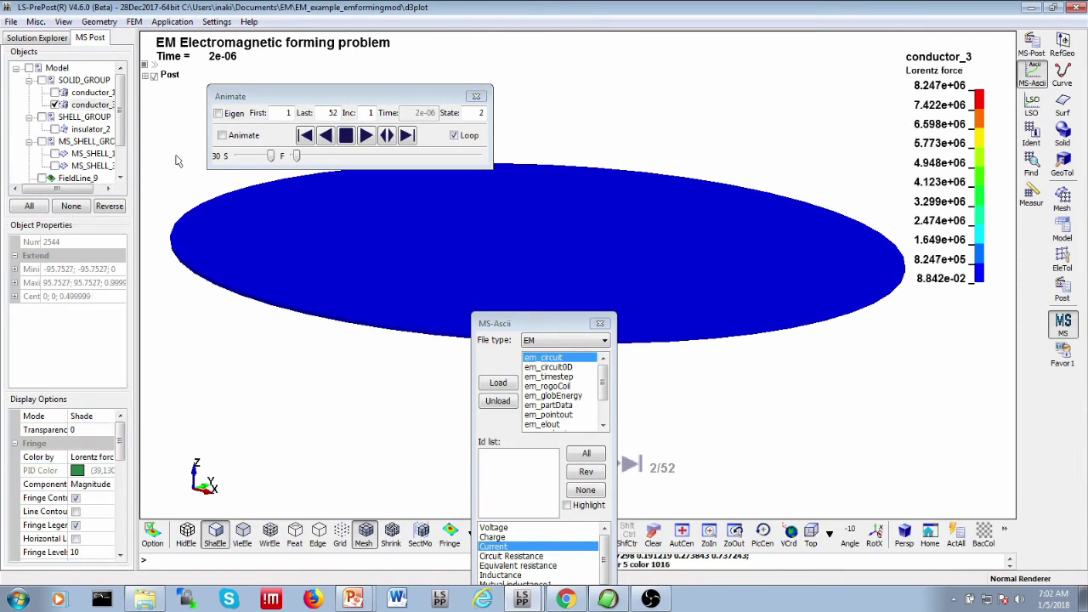
- Add a vector plot to conductor_3, set its type to Lorentz force, and view the vector directions from the side
right_click(93, 105)
left_click(127, 196)
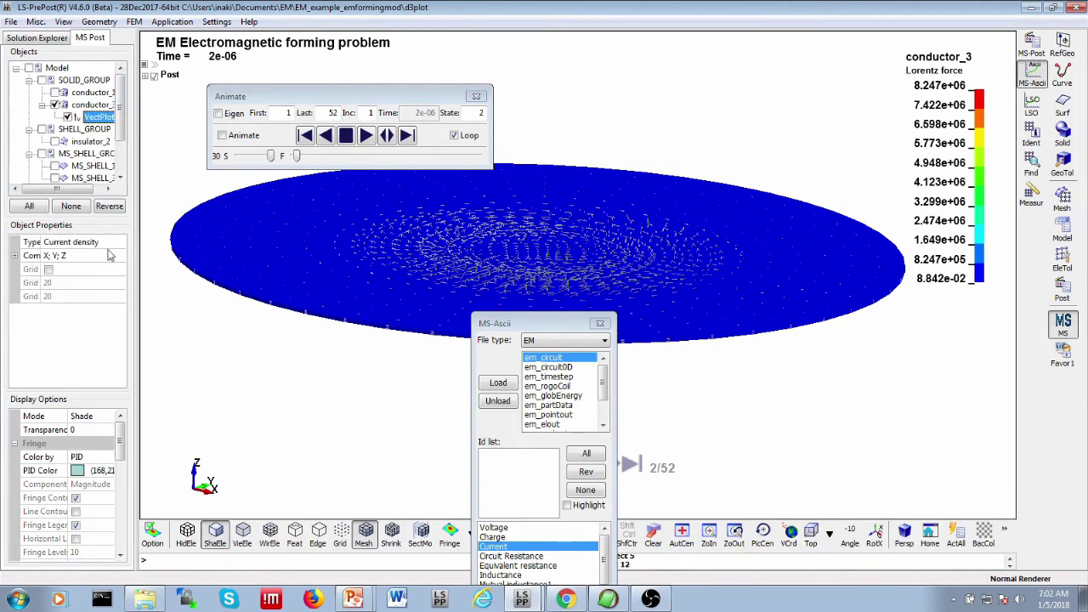
left_click(95, 245)
left_click(93, 244)
left_click(79, 295)
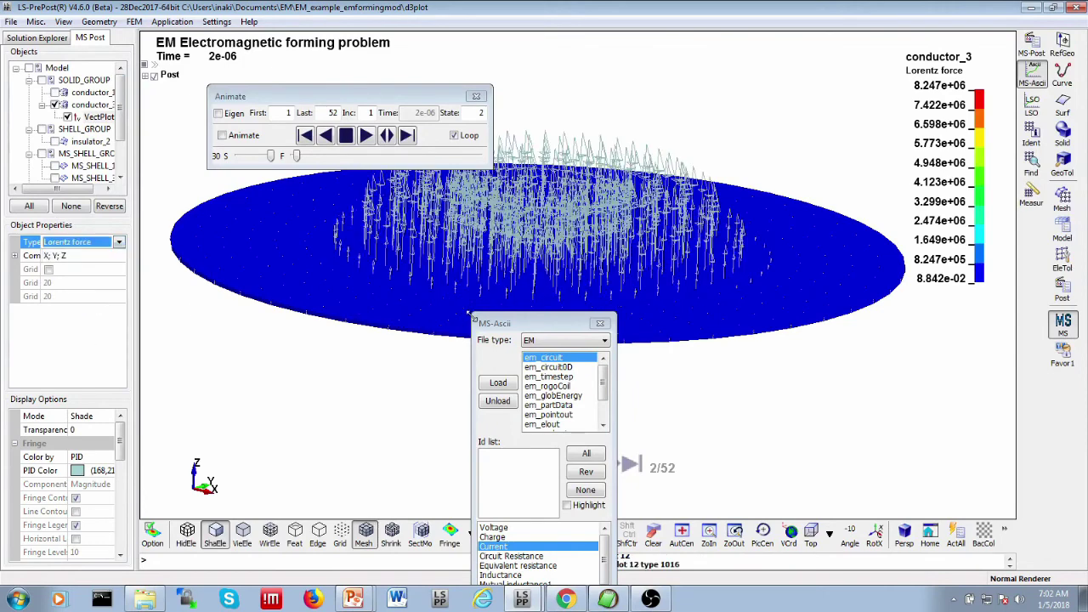
mouse_move(610, 276)
left_mouse_down("ctrl")
mouse_move(655, 170)
mouse_move(757, 369)
mouse_move(727, 312)
mouse_move(645, 241)
mouse_move(633, 106)
mouse_move(624, 191)
left_mouse_up("ctrl")
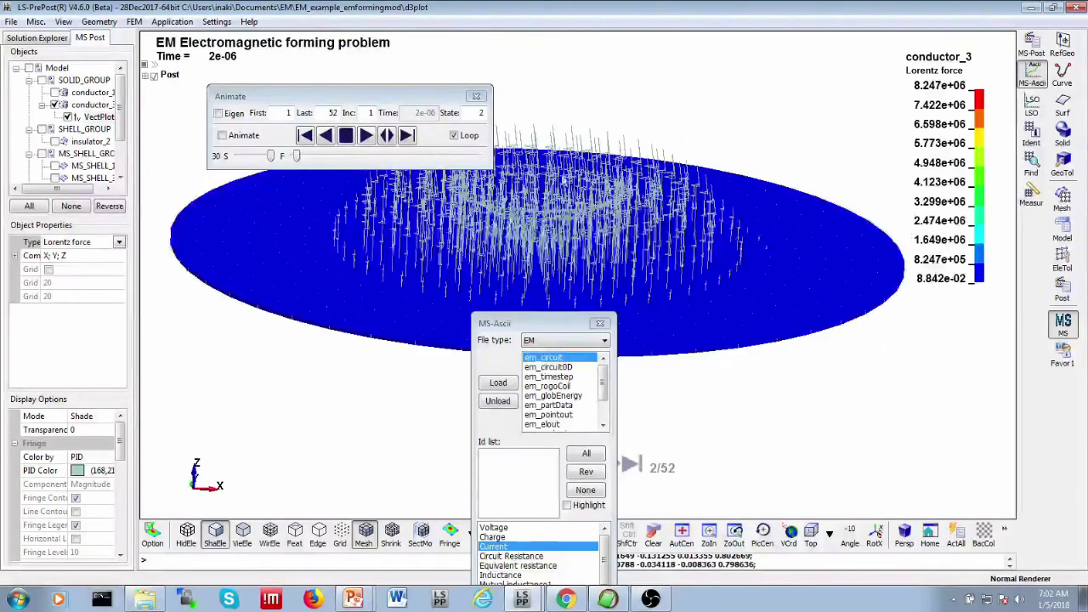
- Hide conductor_3's vector plot and color the part by Ohm heating power, viewing the fringe on its coil-facing side
left_click(68, 117)
left_click(89, 104)
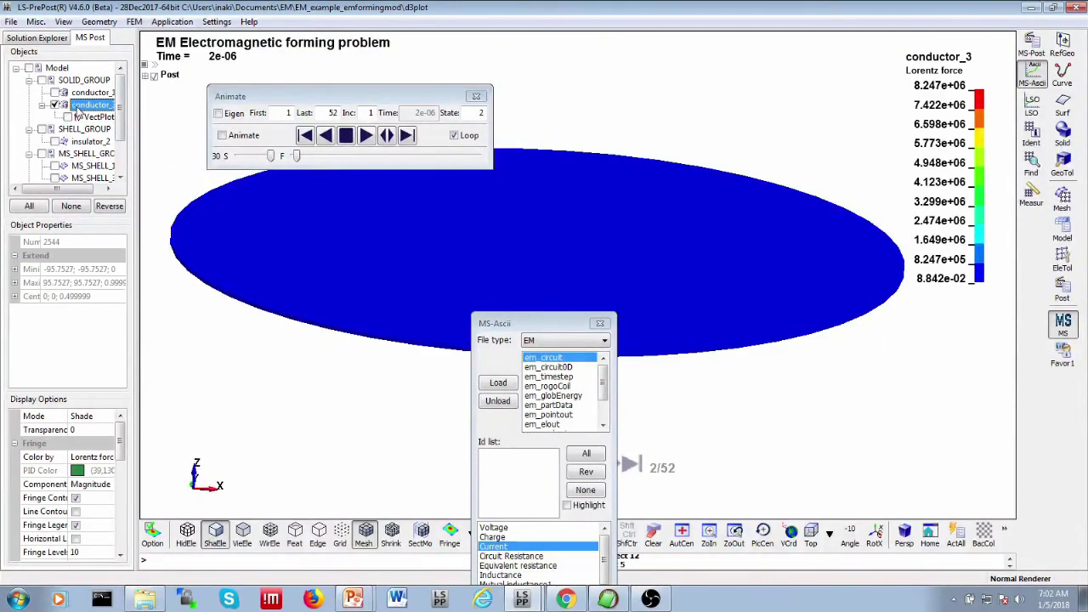
left_click(88, 459)
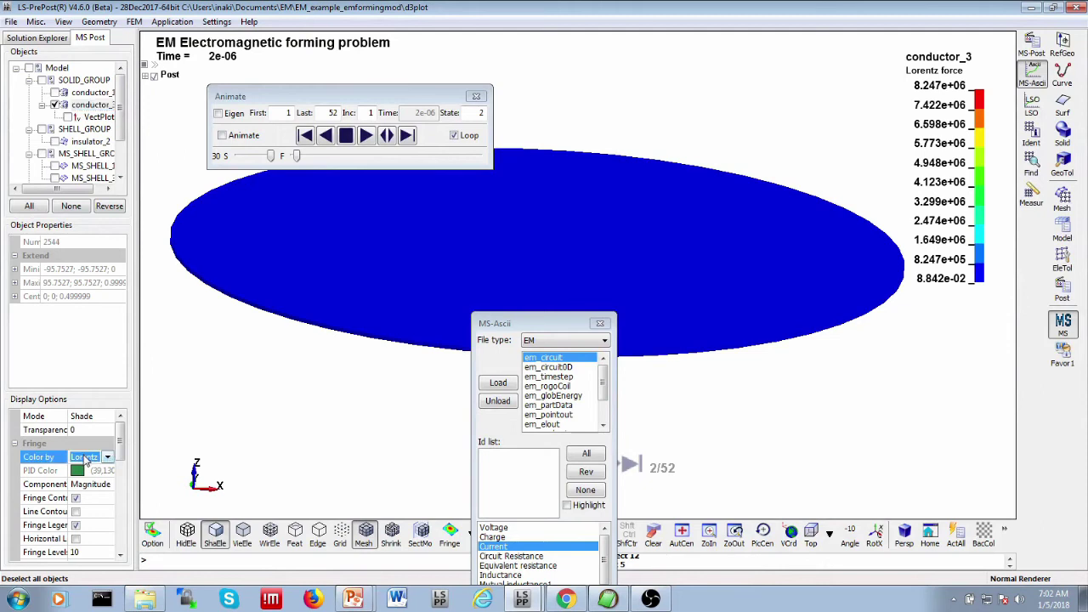
left_click(88, 460)
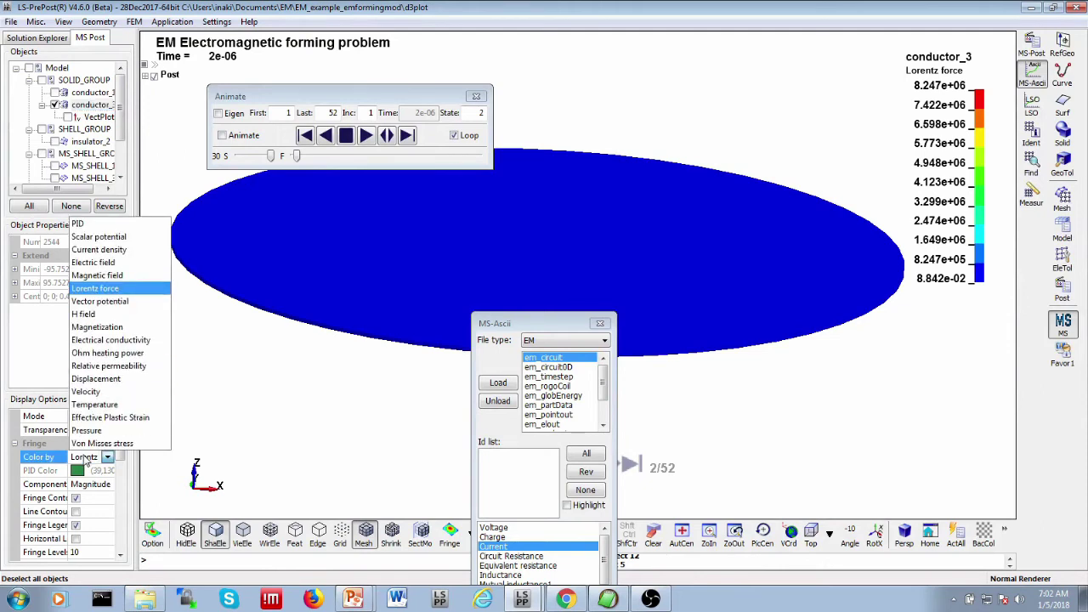
left_click(117, 354)
left_click_drag(614, 283, 725, 204)
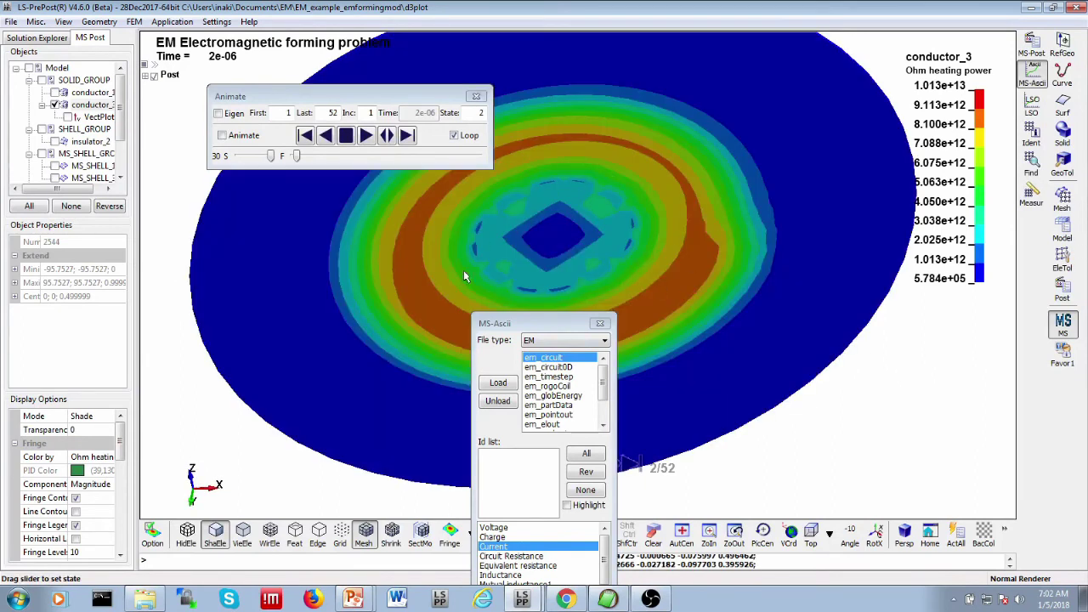